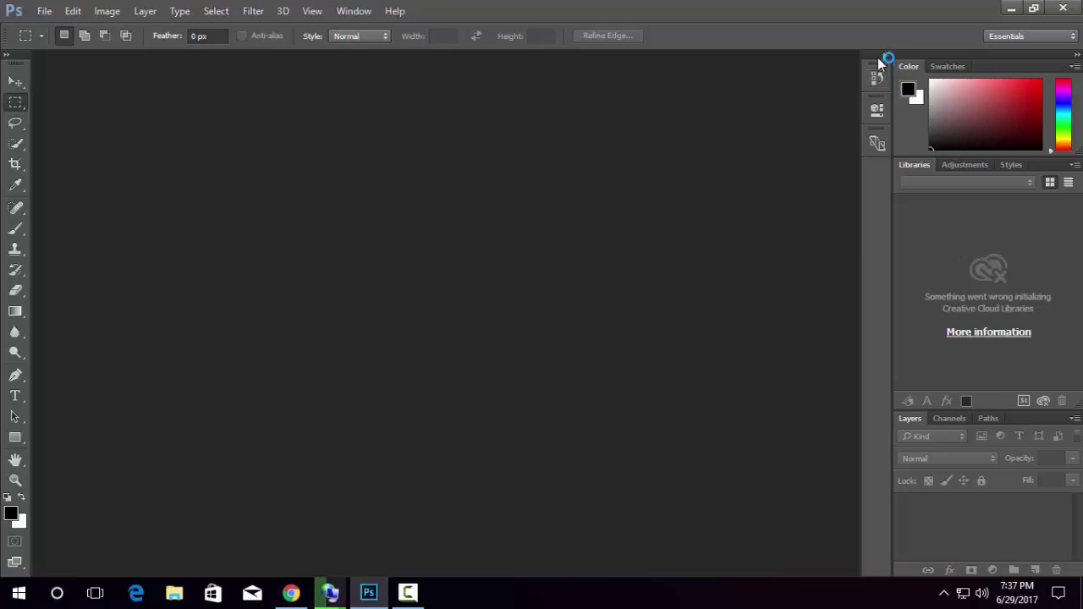
# Float the panel groups, collapse them to icons, and dock them back as an icon column
pyautogui.moveTo(876, 66); pyautogui.dragTo(818, 99)
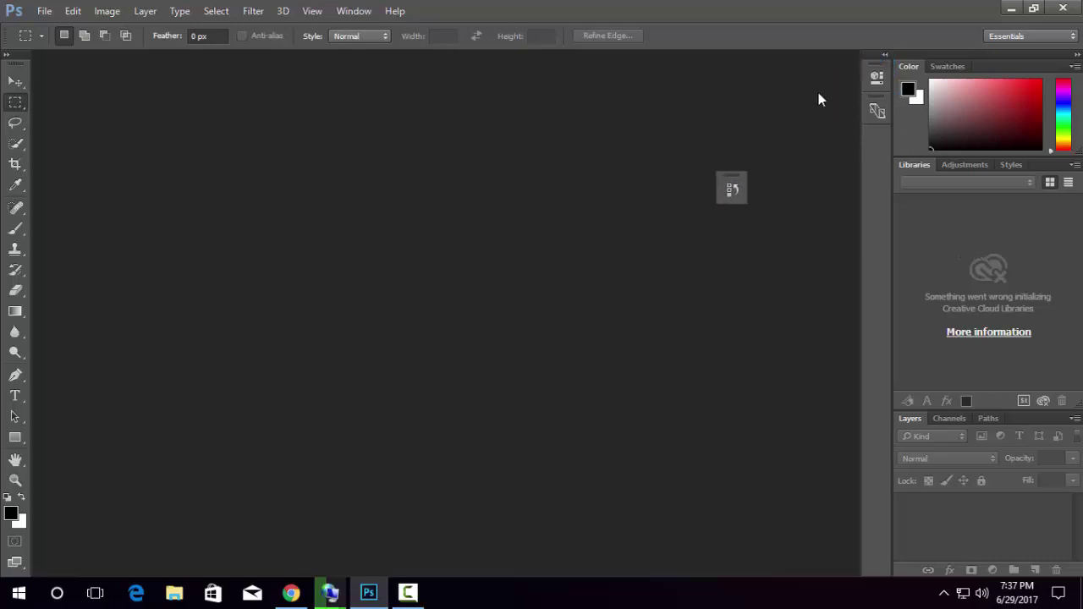
pyautogui.moveTo(872, 60)
pyautogui.mouseDown()
pyautogui.moveTo(826, 135)
pyautogui.moveTo(1070, 53)
pyautogui.mouseUp()
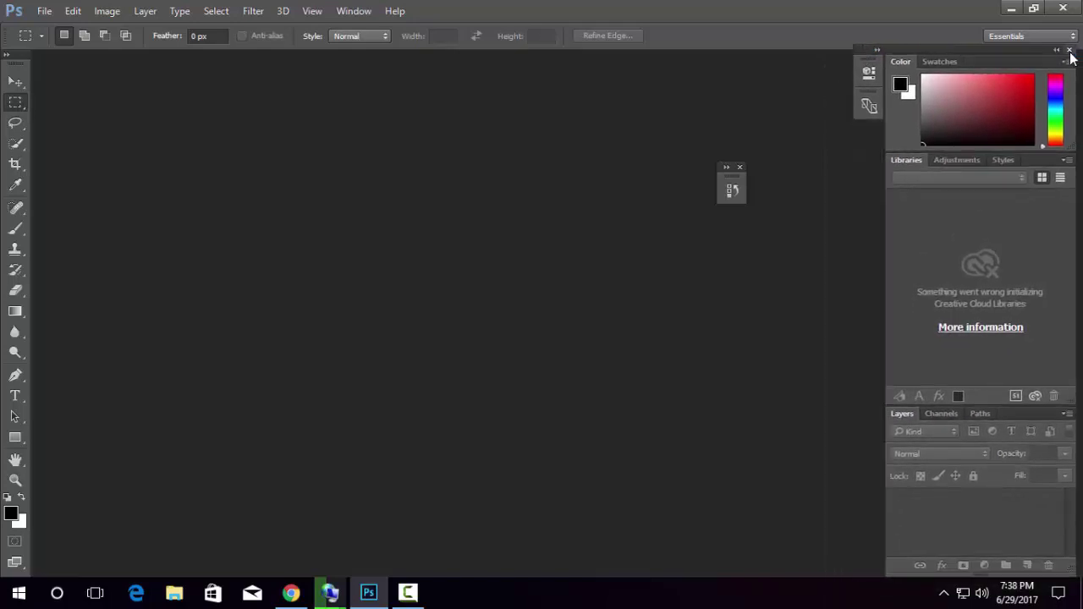
pyautogui.click(1056, 51)
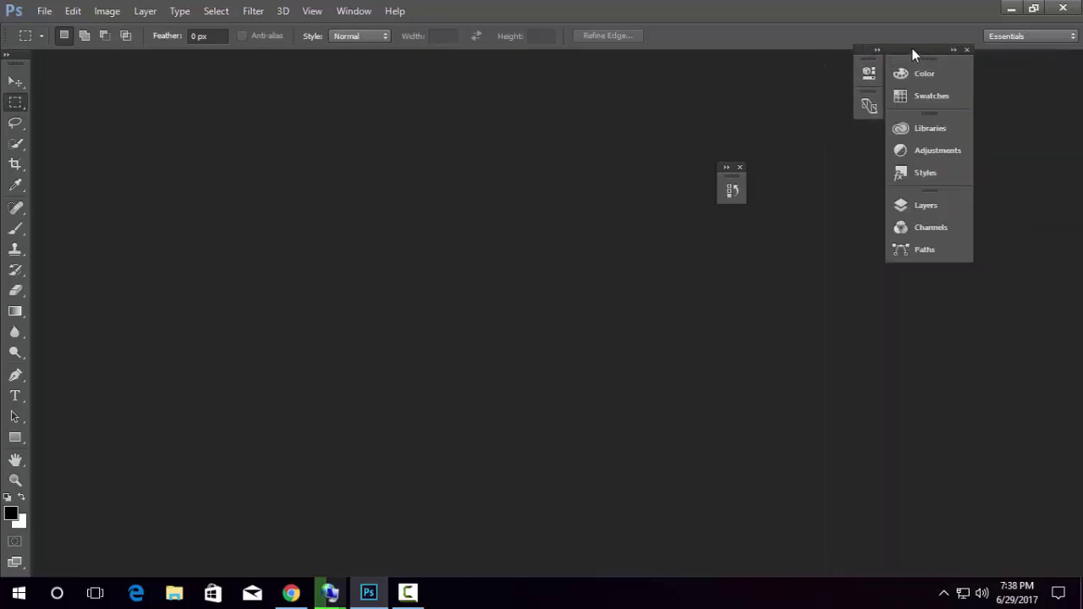
pyautogui.moveTo(914, 54); pyautogui.dragTo(914, 61)
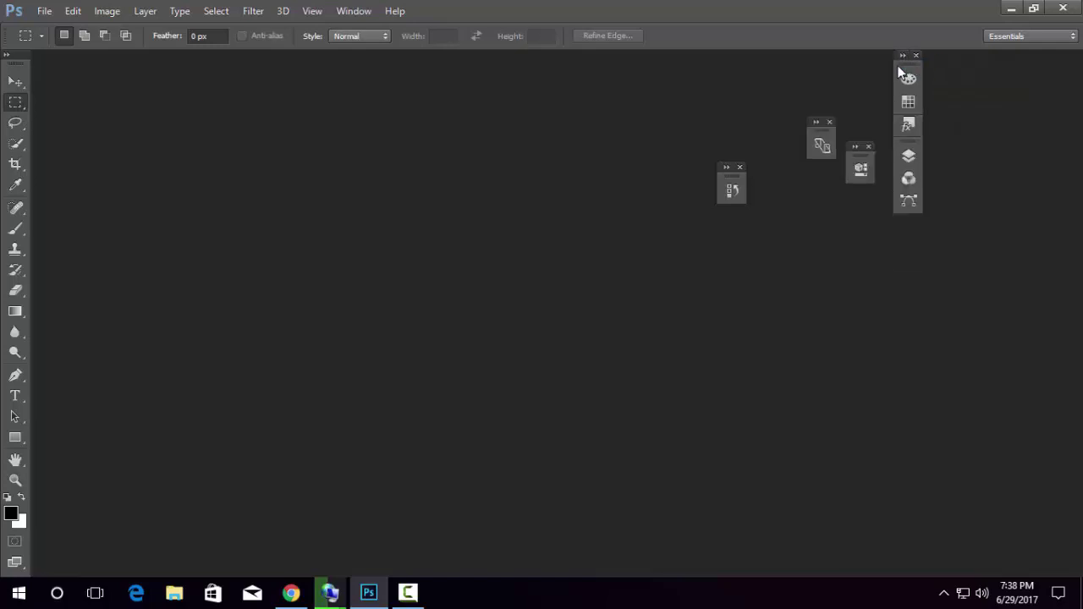
# Move the icon column to the right edge and dock every remaining floating panel into it
pyautogui.moveTo(895, 59); pyautogui.dragTo(955, 92)
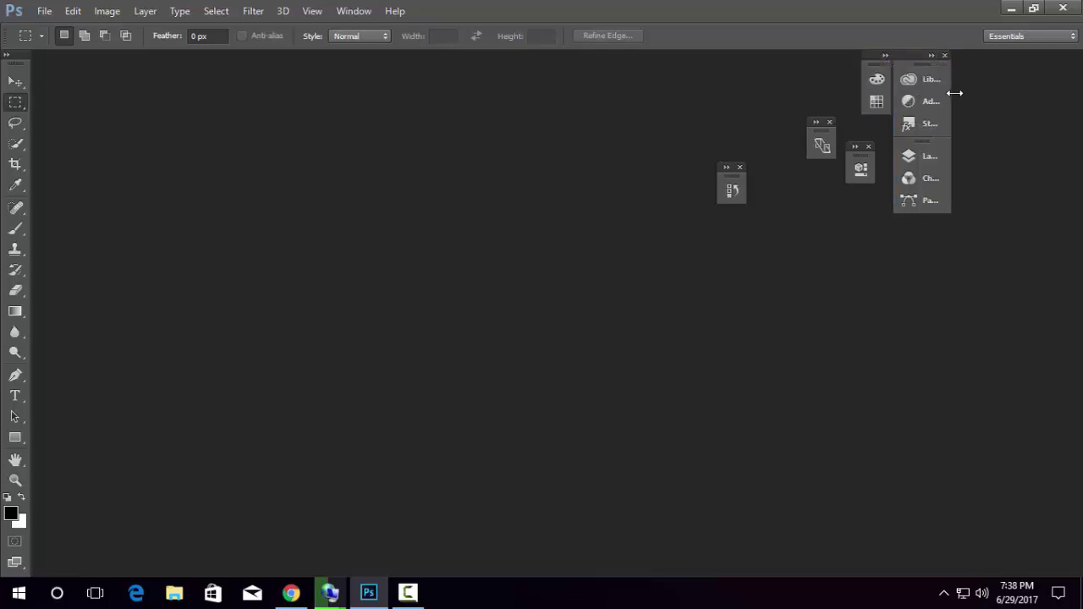
pyautogui.moveTo(915, 60); pyautogui.dragTo(1046, 65)
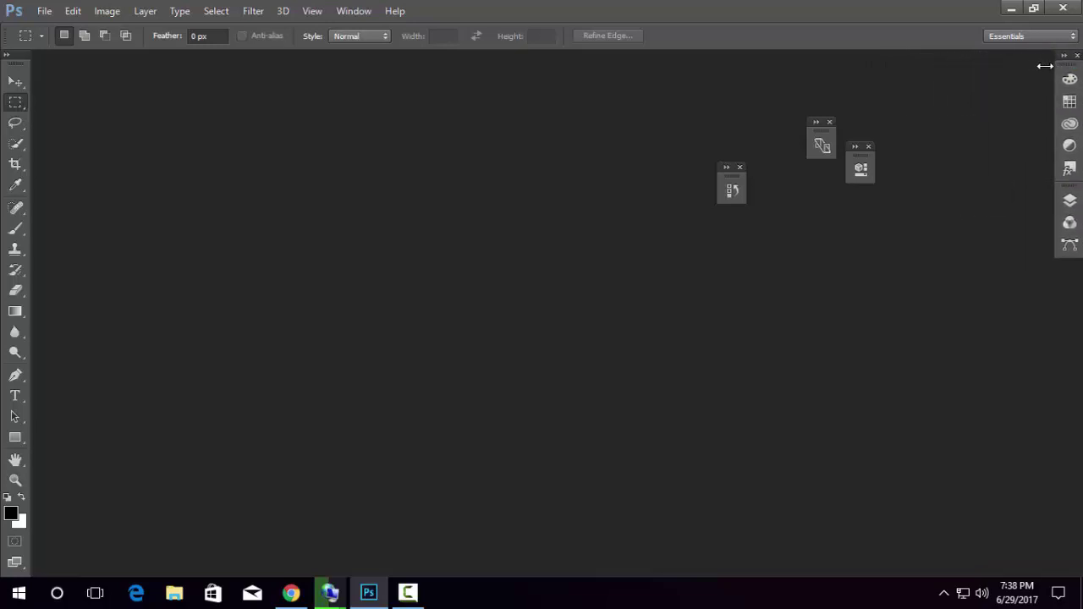
pyautogui.moveTo(821, 137); pyautogui.dragTo(1068, 264)
pyautogui.moveTo(863, 150)
pyautogui.mouseDown()
pyautogui.moveTo(1018, 307)
pyautogui.moveTo(1058, 295)
pyautogui.moveTo(1068, 308)
pyautogui.mouseUp()
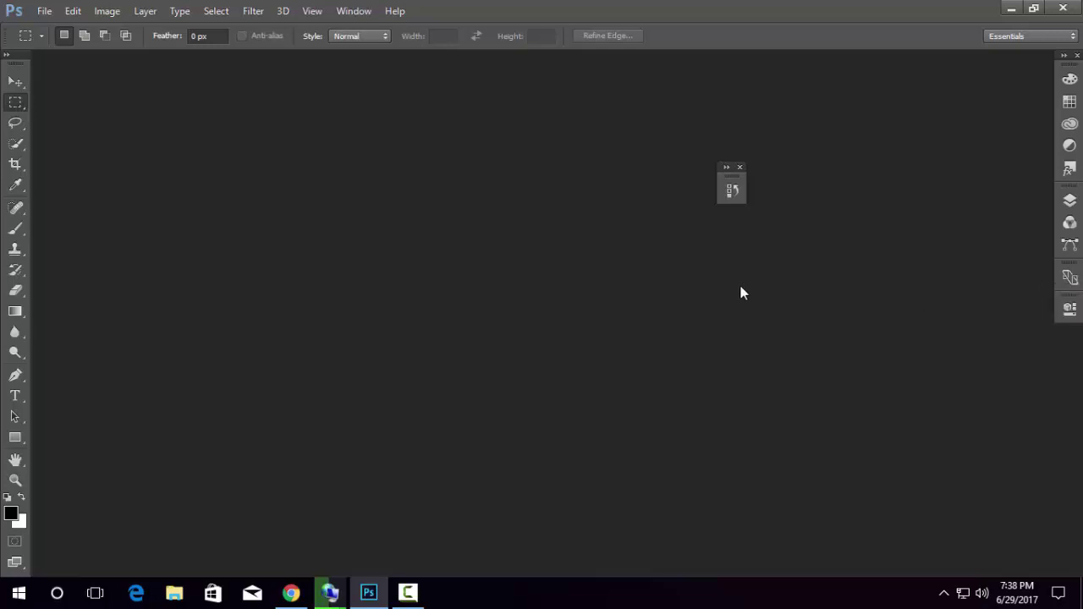
pyautogui.moveTo(732, 174); pyautogui.dragTo(1070, 330)
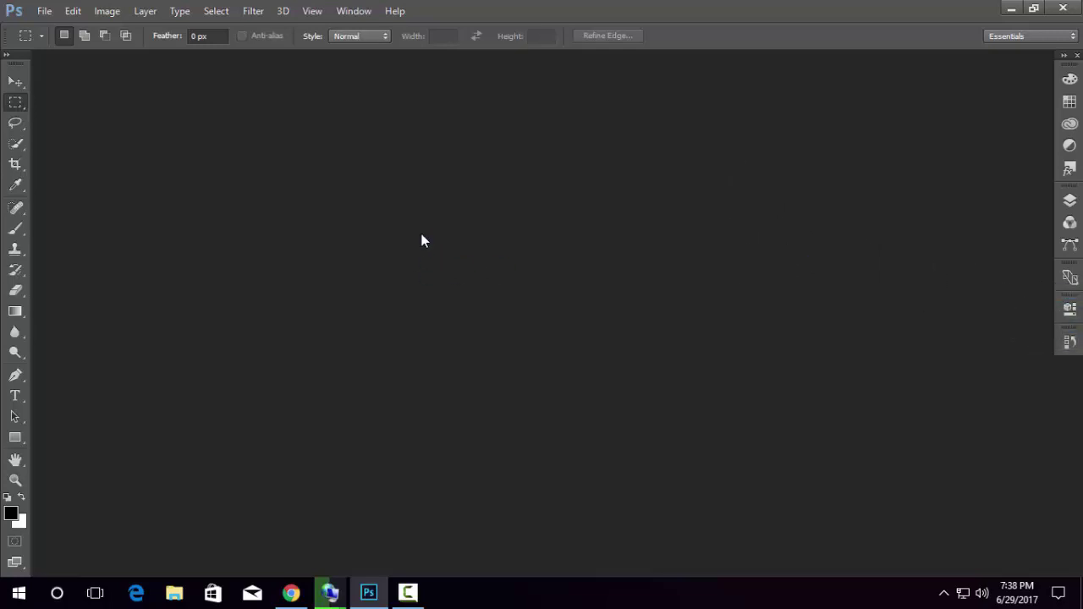
# Start a new document measured in pixels with CMYK Color mode
pyautogui.click(44, 11)
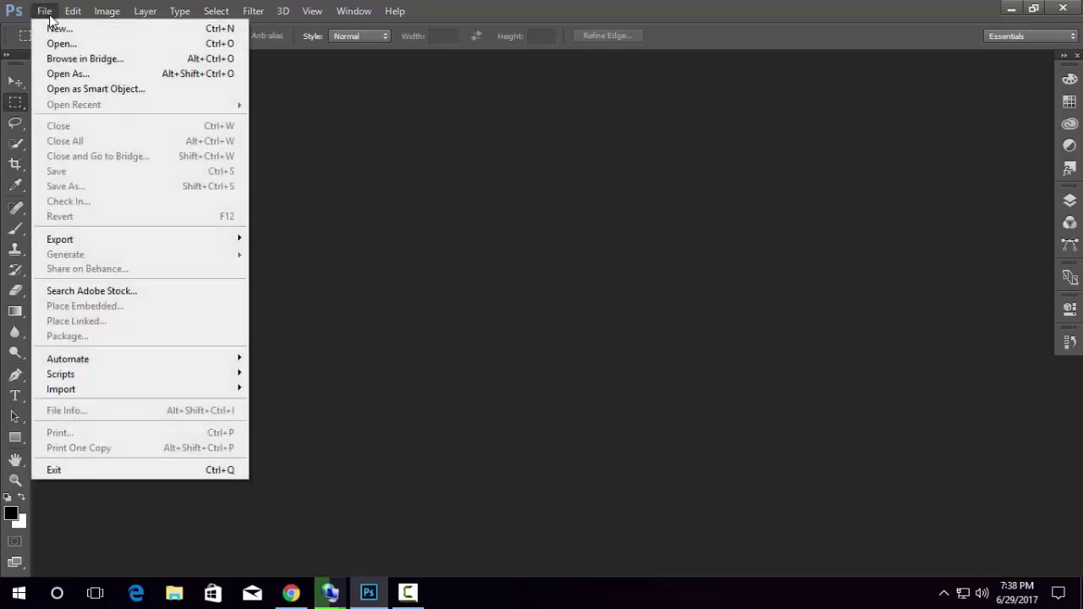
pyautogui.click(47, 28)
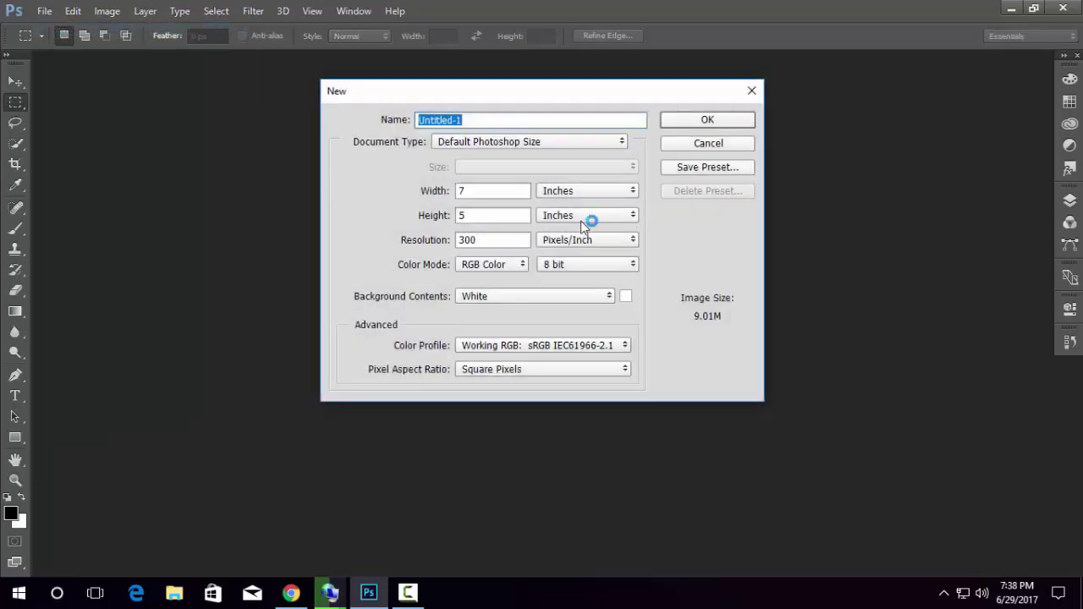
pyautogui.click(580, 190)
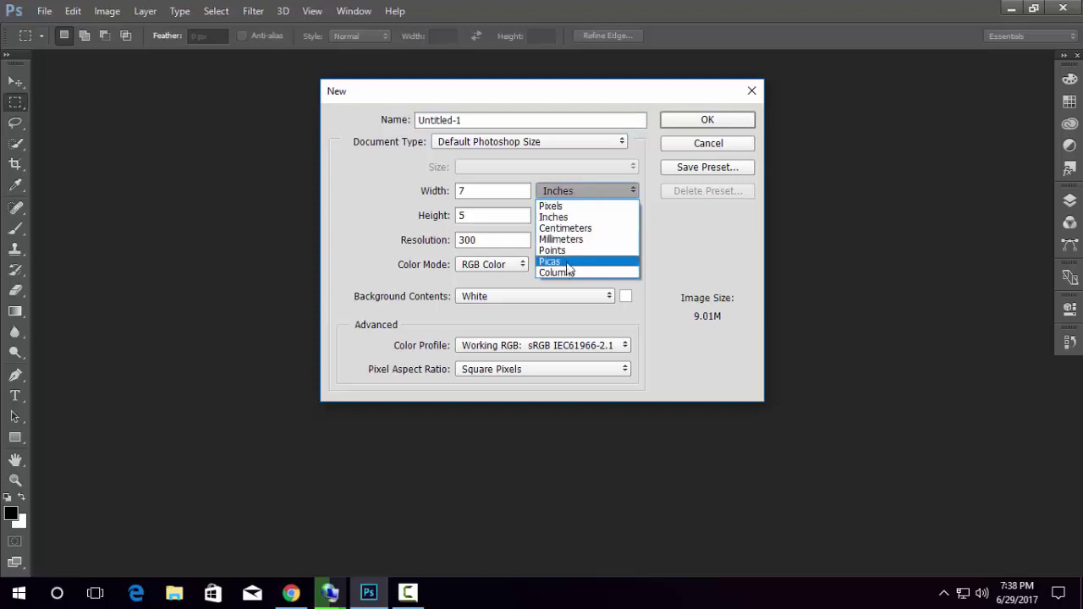
pyautogui.click(554, 202)
pyautogui.click(581, 216)
pyautogui.click(593, 230)
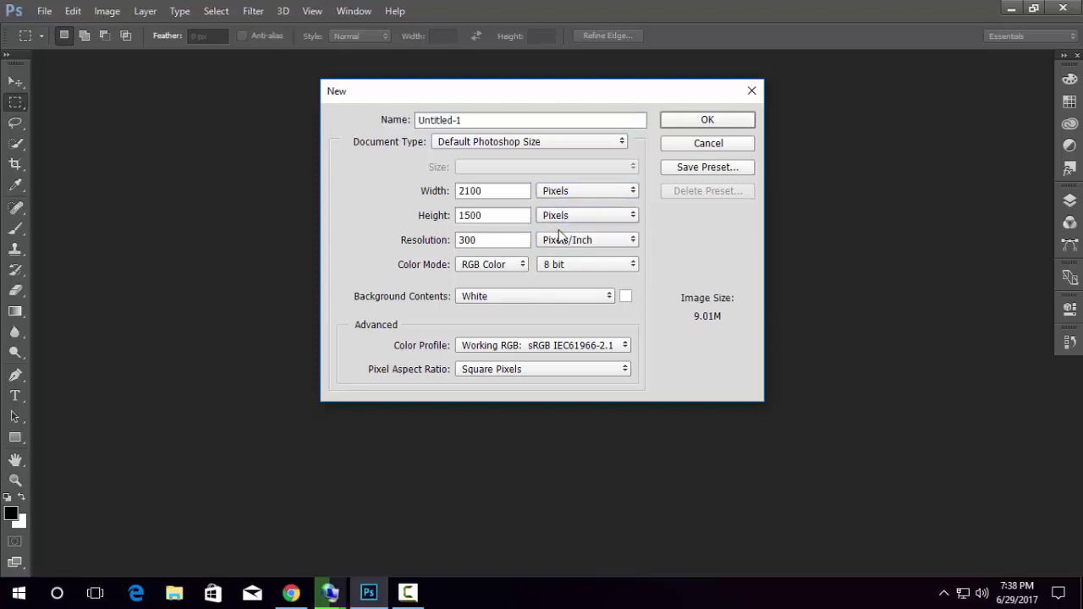
pyautogui.click(502, 265)
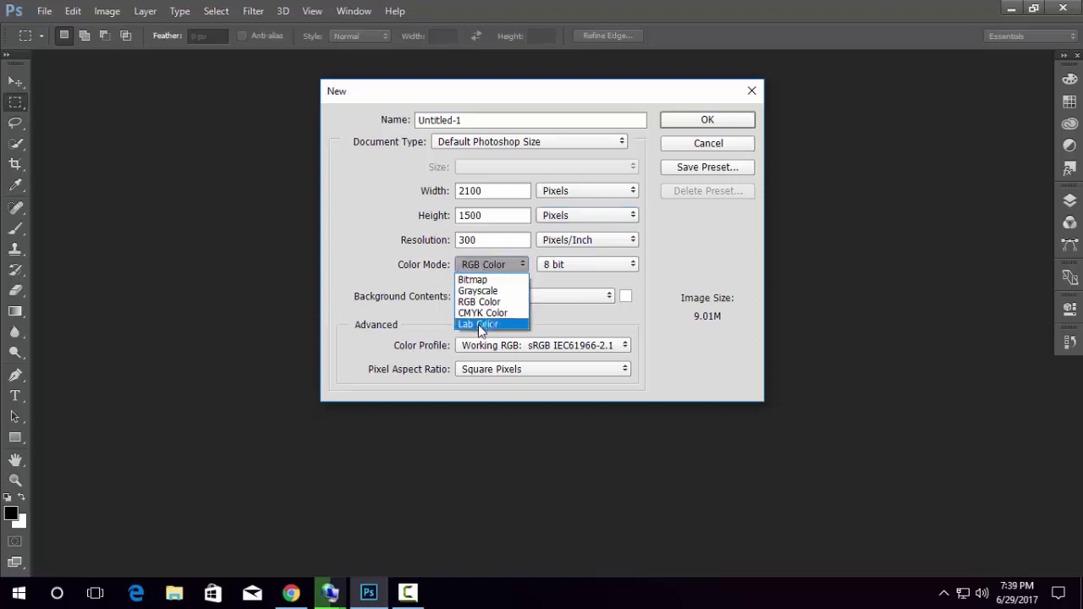
pyautogui.click(487, 313)
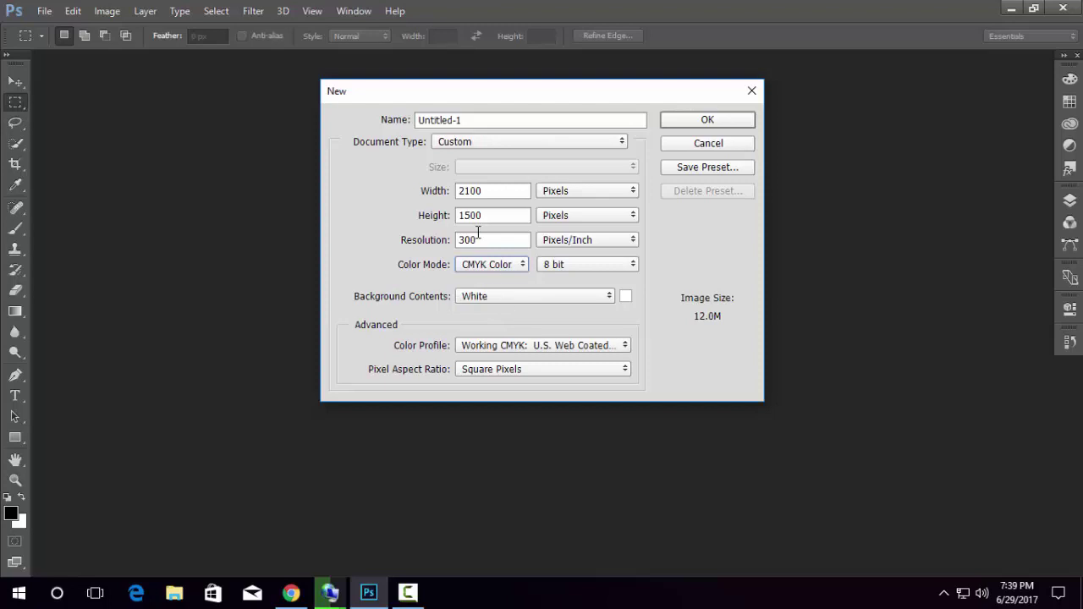
# Set the document size to 1280 × 720 pixels and create it
pyautogui.moveTo(495, 190); pyautogui.dragTo(425, 194)
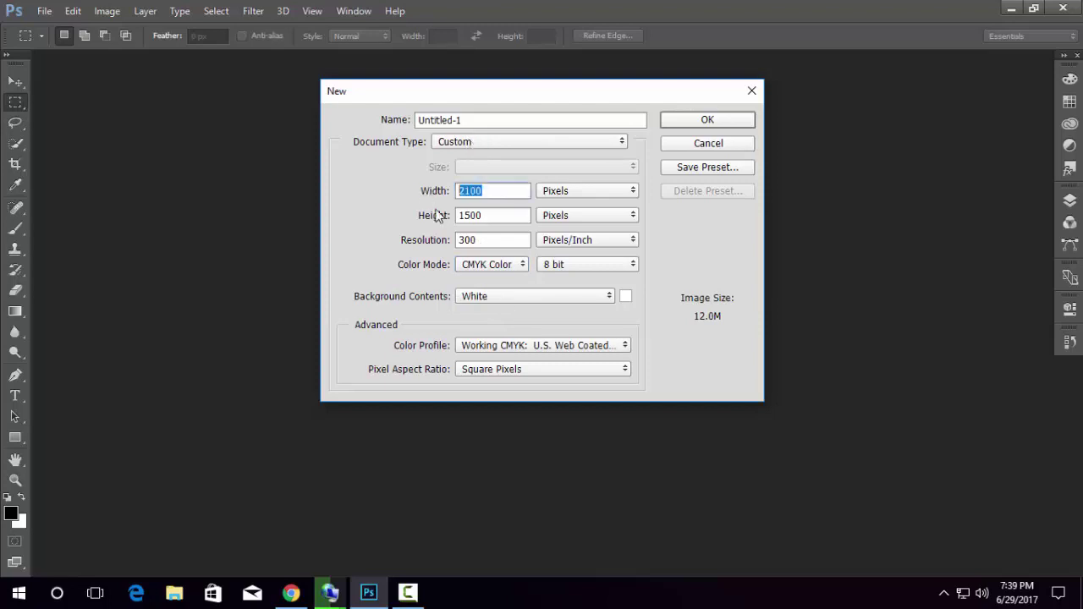
pyautogui.write('1280')
pyautogui.moveTo(504, 225); pyautogui.dragTo(414, 227)
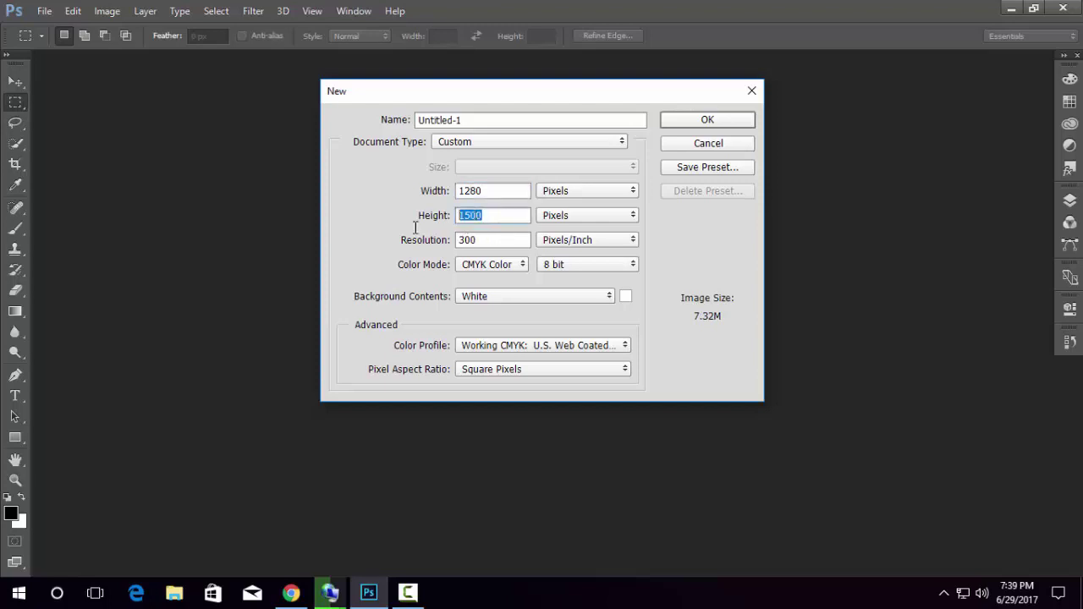
pyautogui.write('720')
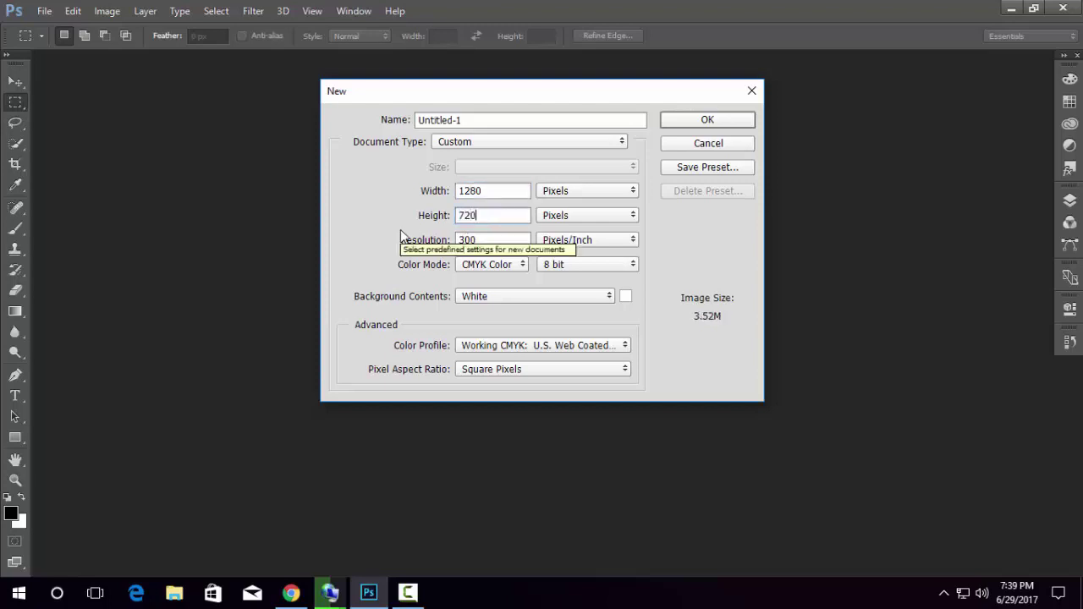
pyautogui.click(506, 240)
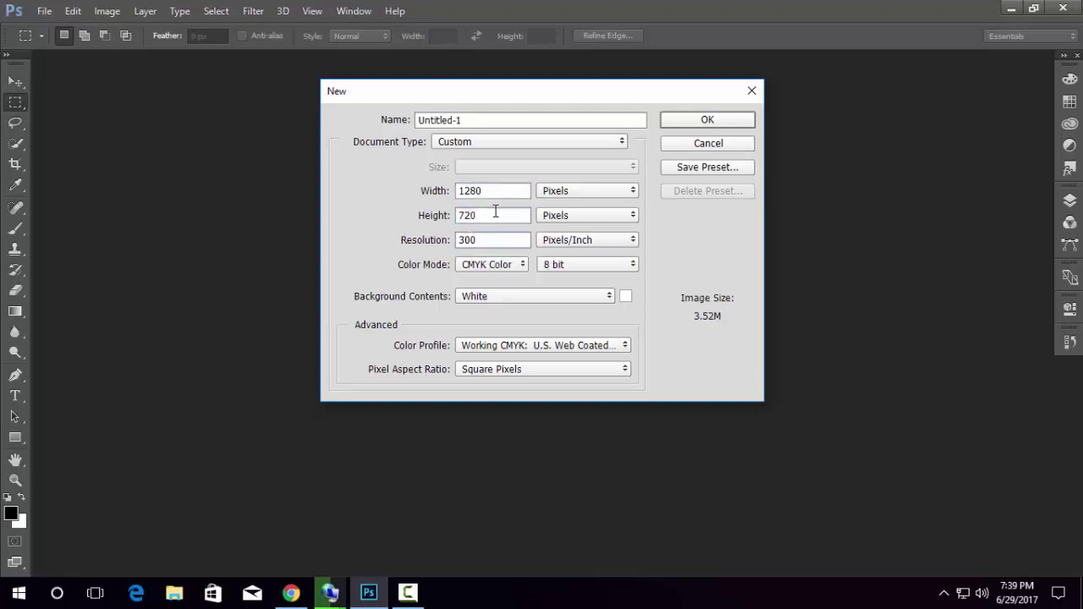
pyautogui.click(697, 121)
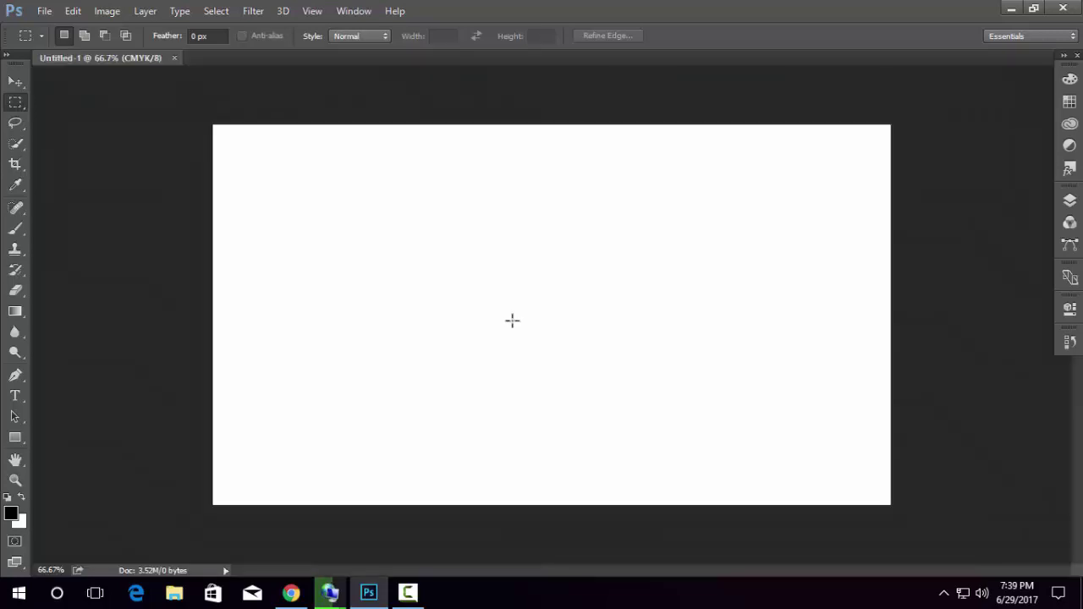
# Search Google Images for storefront photos, accepting the 'storefront' spelling suggestion
pyautogui.click(290, 592)
pyautogui.tripleClick(306, 104)
pyautogui.write('store')
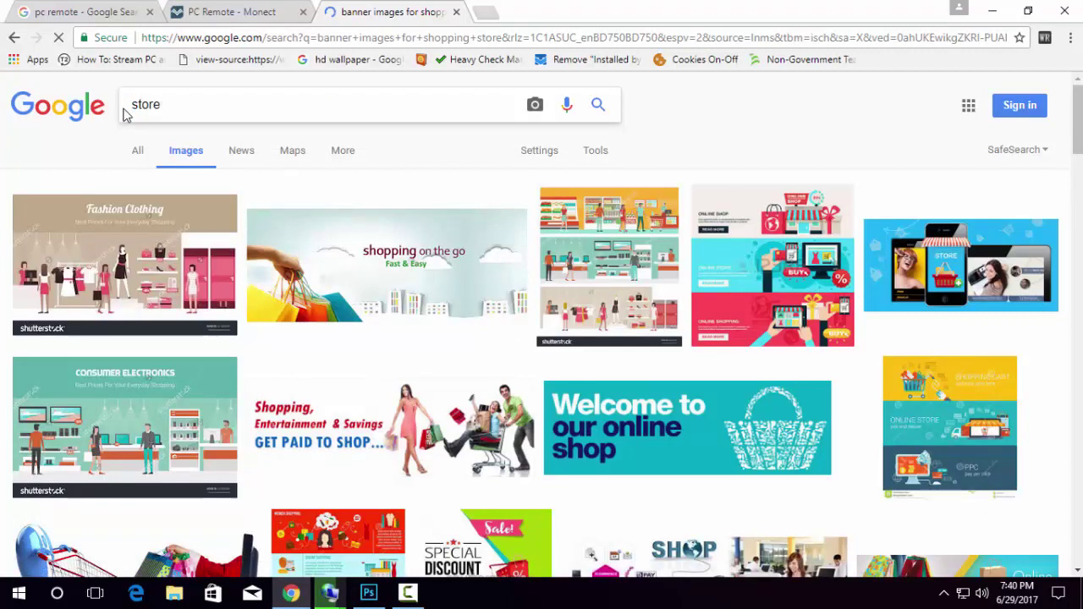
pyautogui.write('p')
pyautogui.press('Return')
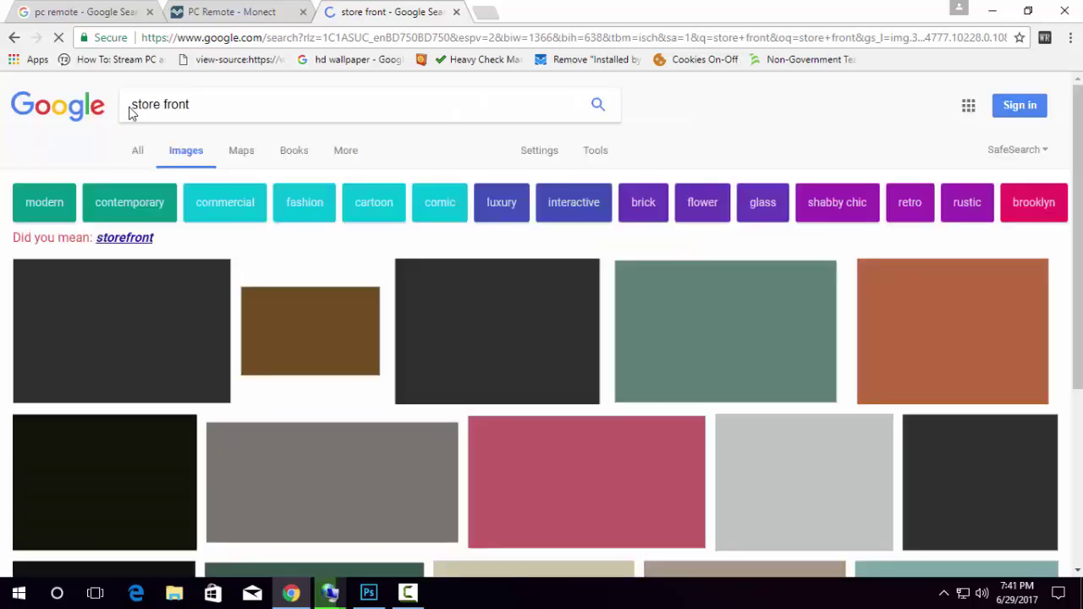
pyautogui.click(138, 240)
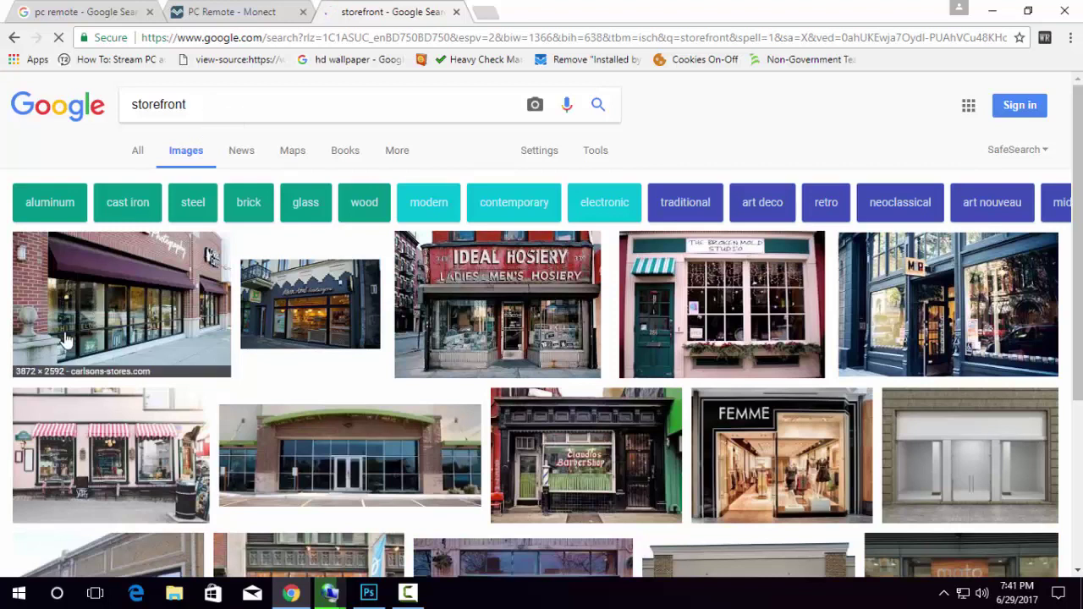
# Open a larger preview of the brick building with glass shopfronts
pyautogui.scroll(-2, 66, 335)
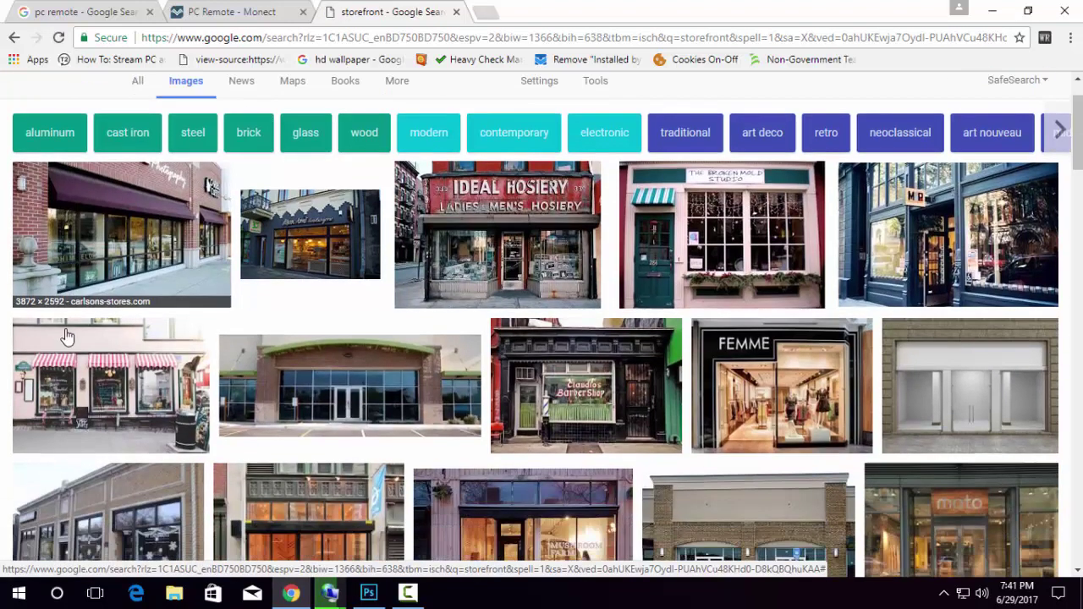
pyautogui.scroll(-2, 66, 336)
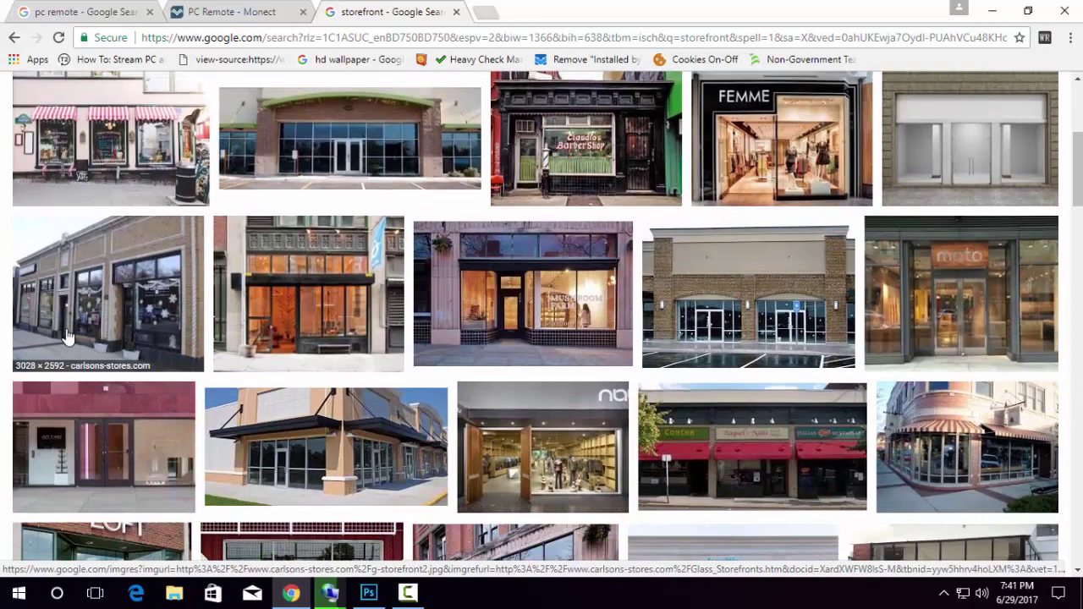
pyautogui.scroll(-2, 66, 336)
pyautogui.scroll(-2, 67, 335)
pyautogui.scroll(-2, 67, 335)
pyautogui.scroll(-2, 68, 335)
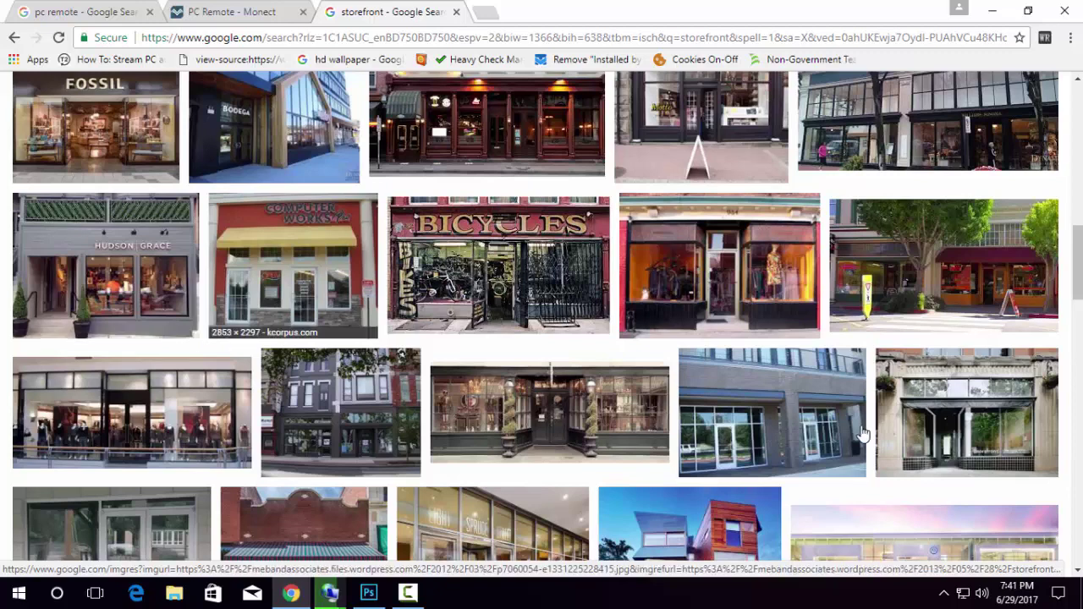
pyautogui.click(795, 394)
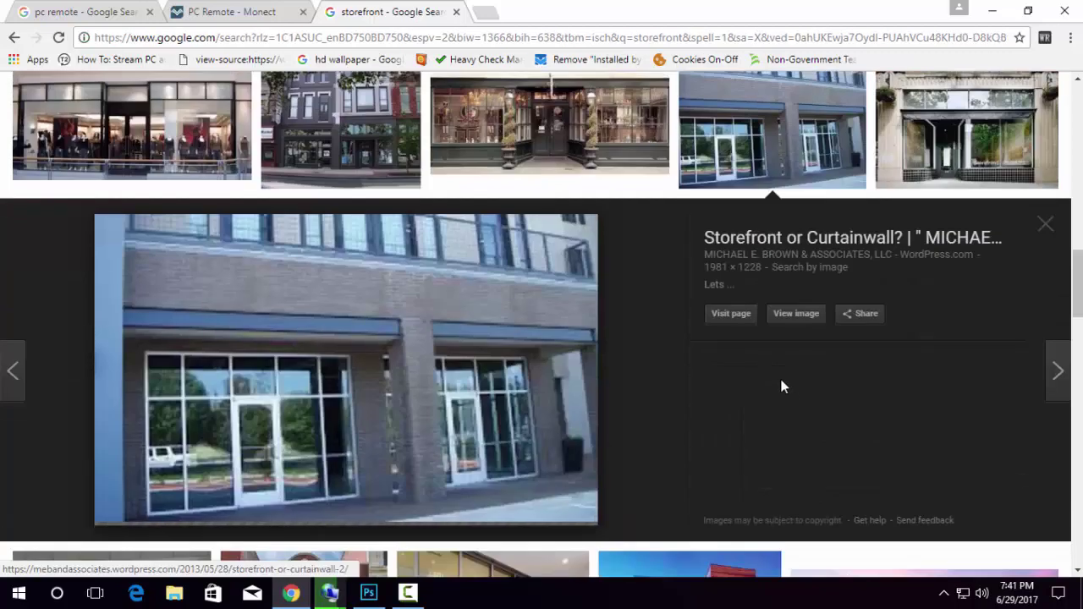
# Save the full-size storefront photo to the Desktop as p7060054-e1331225228415.jpg, then return to Photoshop
pyautogui.click(795, 313)
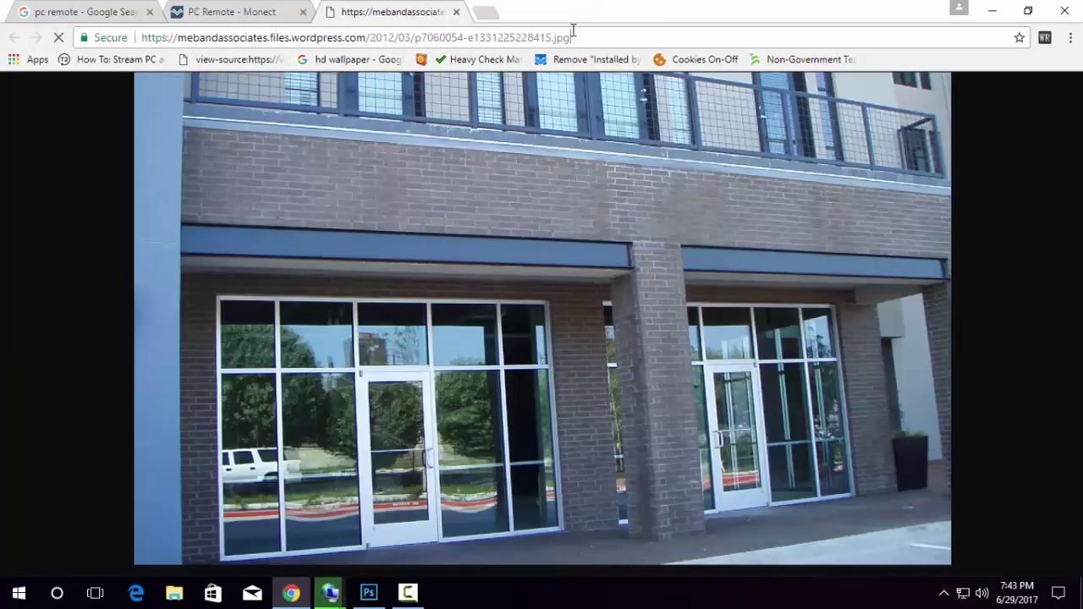
pyautogui.rightClick(352, 274)
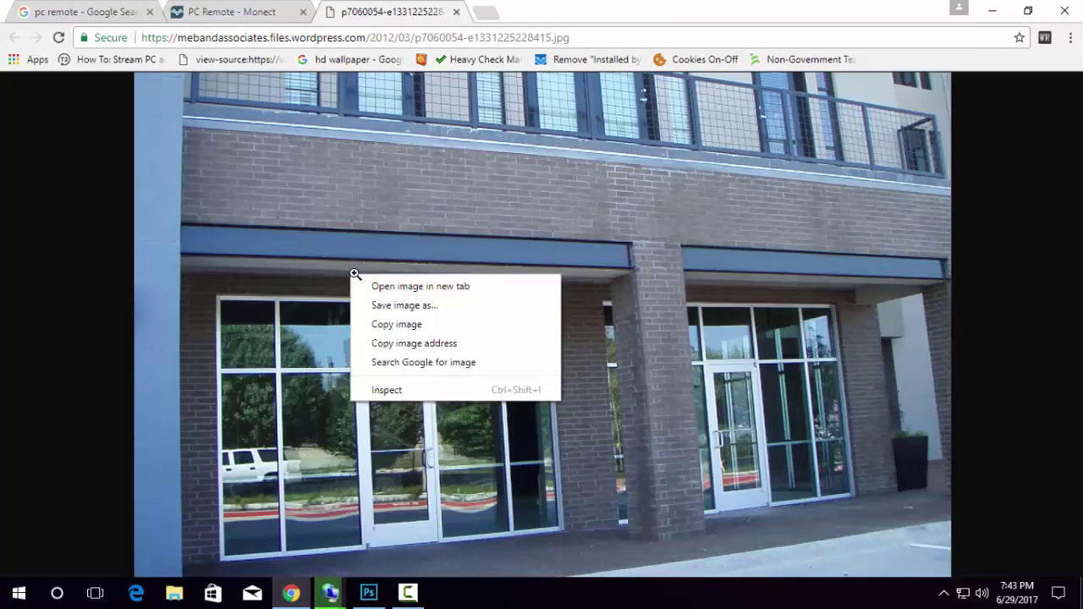
pyautogui.click(401, 318)
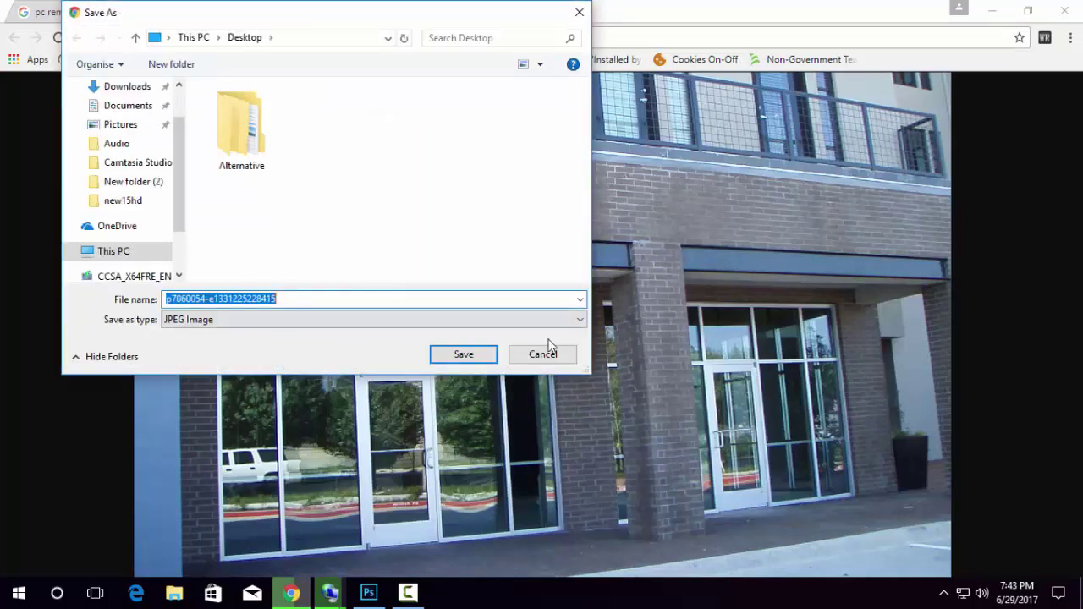
pyautogui.click(471, 359)
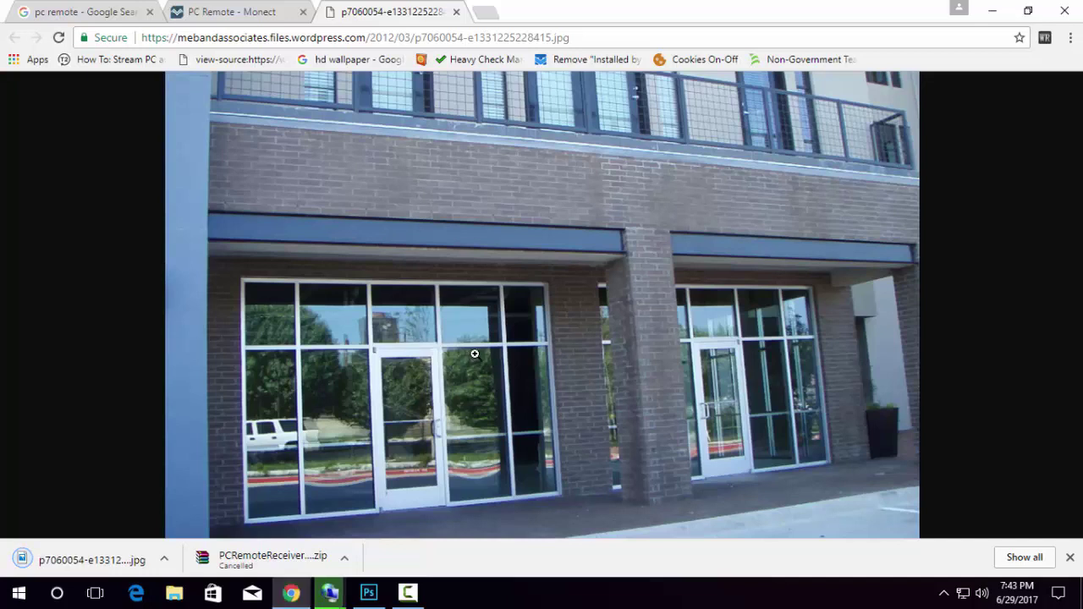
pyautogui.click(992, 10)
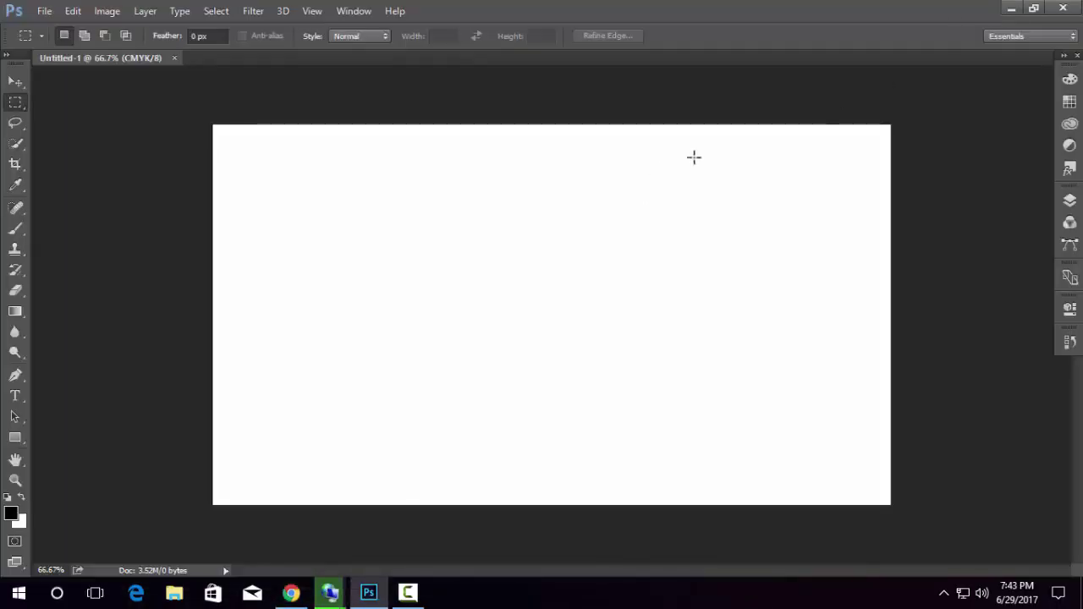
# Place the storefront photo from the desktop into the blank Untitled-1 document
pyautogui.click(1034, 8)
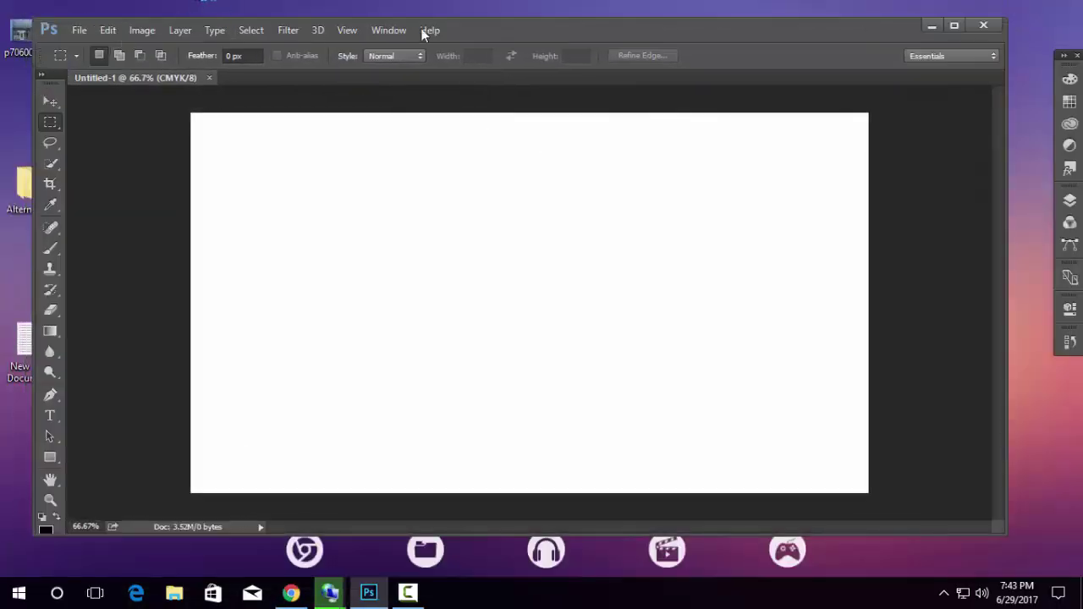
pyautogui.moveTo(631, 34); pyautogui.dragTo(703, 35)
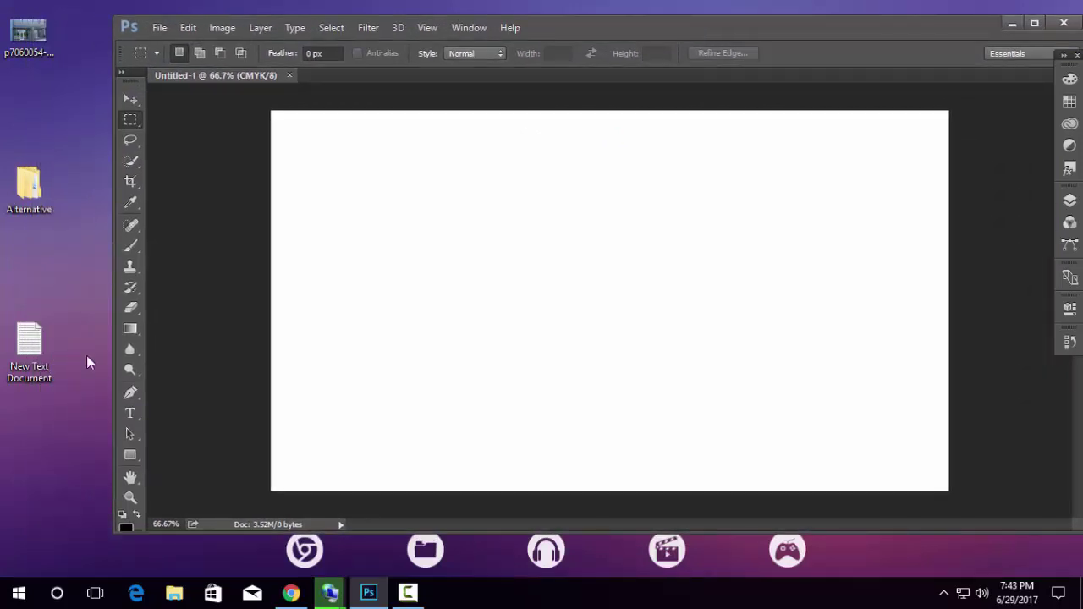
pyautogui.moveTo(28, 34); pyautogui.dragTo(439, 263)
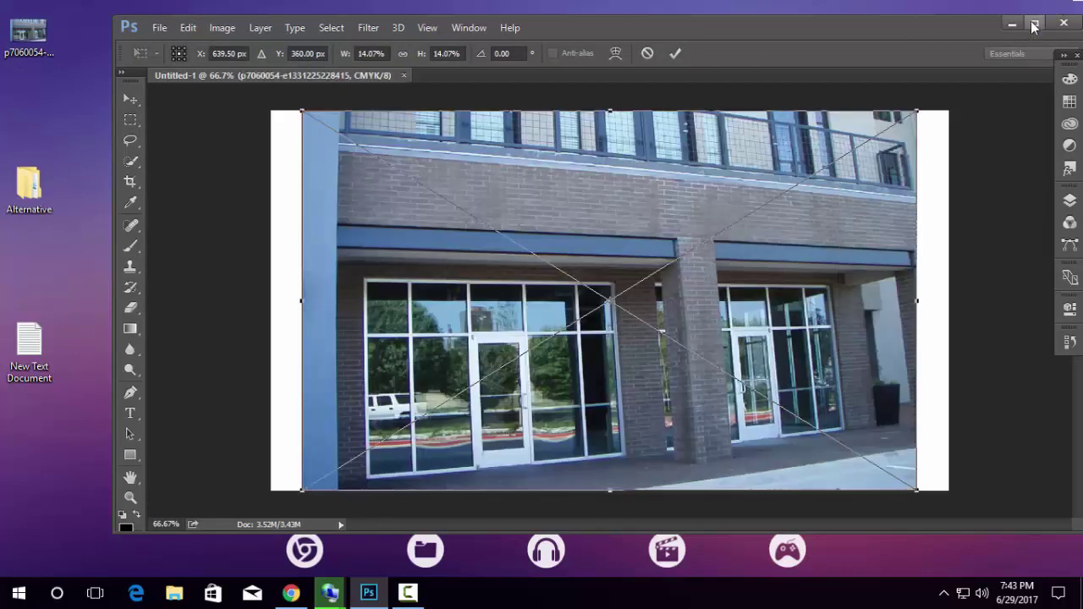
pyautogui.click(1034, 23)
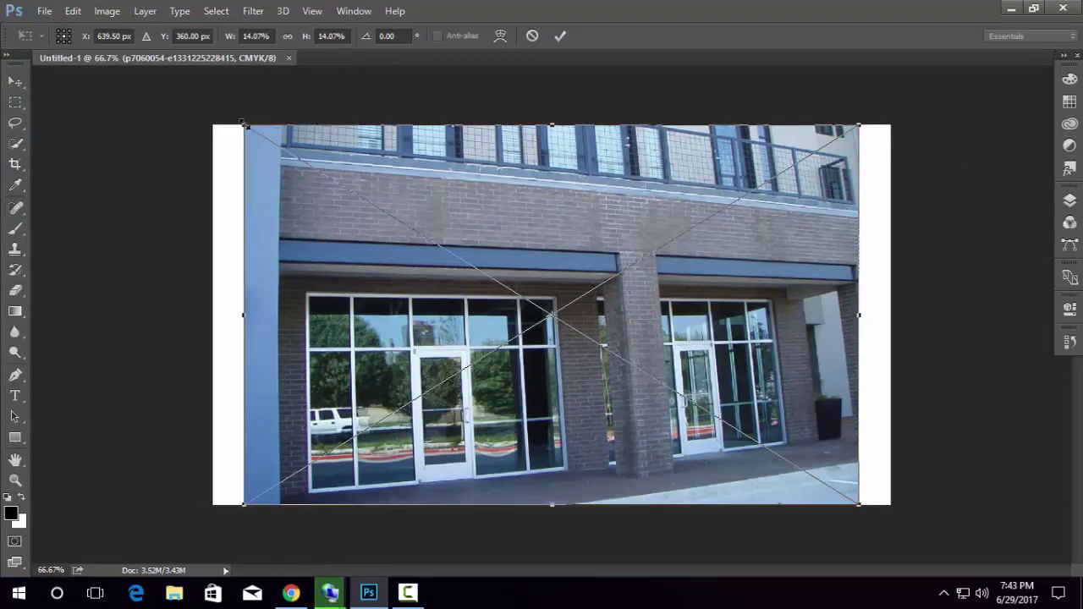
# Scale the photo past the canvas edges so it covers the whole canvas, and commit
pyautogui.moveTo(242, 123); pyautogui.dragTo(193, 119)
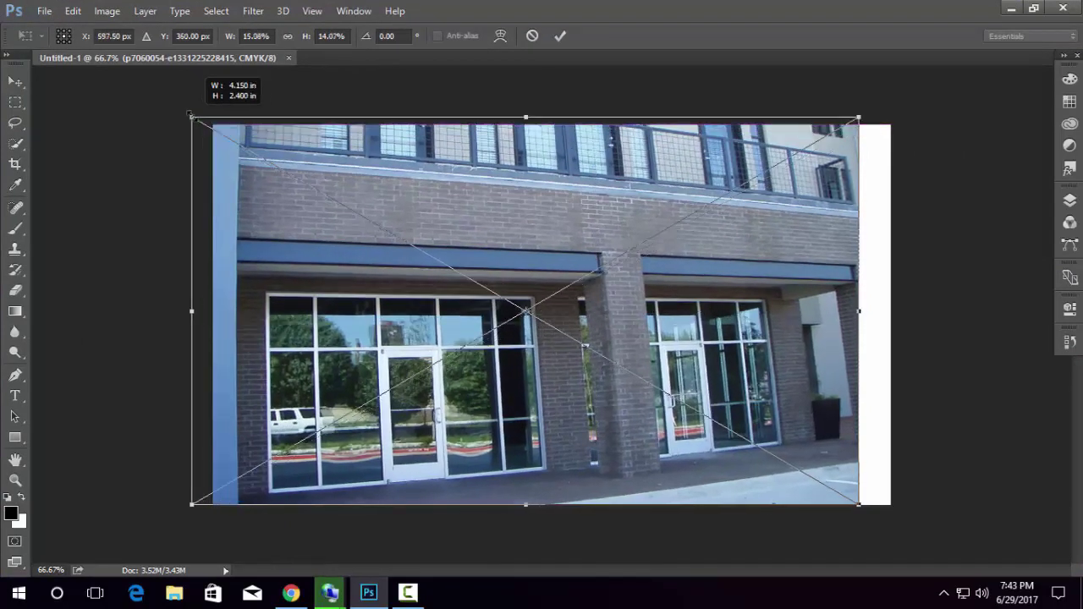
pyautogui.moveTo(859, 505); pyautogui.dragTo(922, 536)
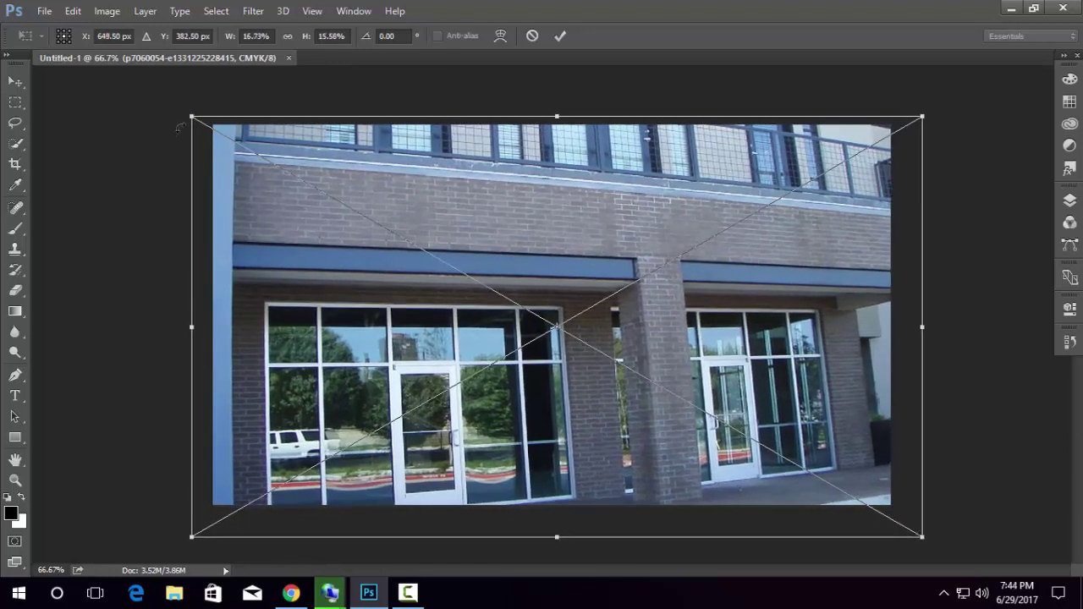
pyautogui.moveTo(192, 117); pyautogui.dragTo(134, 91)
pyautogui.moveTo(536, 542); pyautogui.dragTo(545, 563)
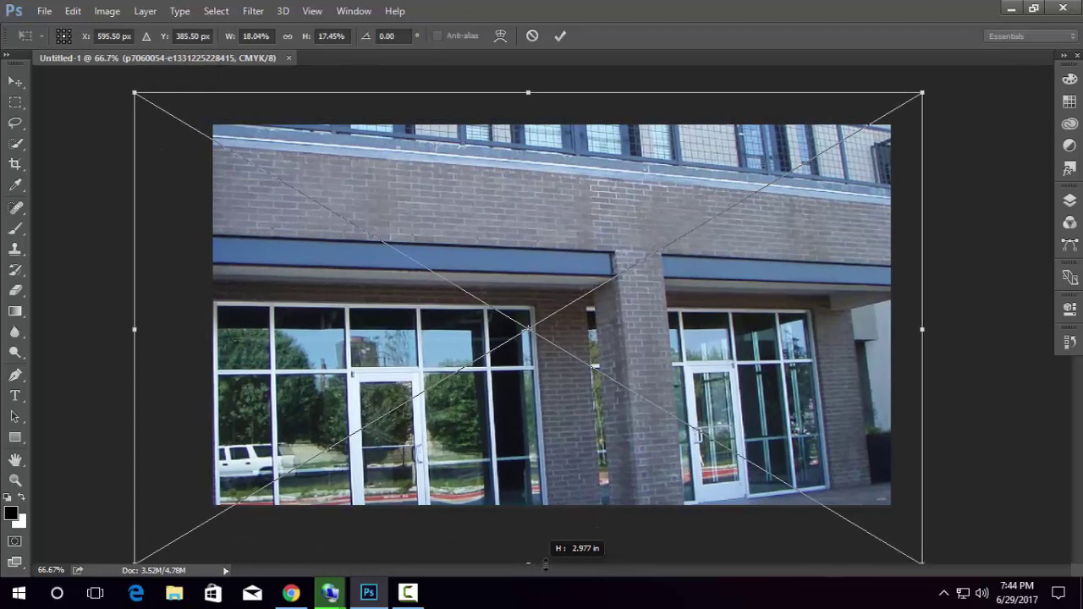
pyautogui.moveTo(528, 93); pyautogui.dragTo(528, 84)
pyautogui.moveTo(536, 193); pyautogui.dragTo(536, 220)
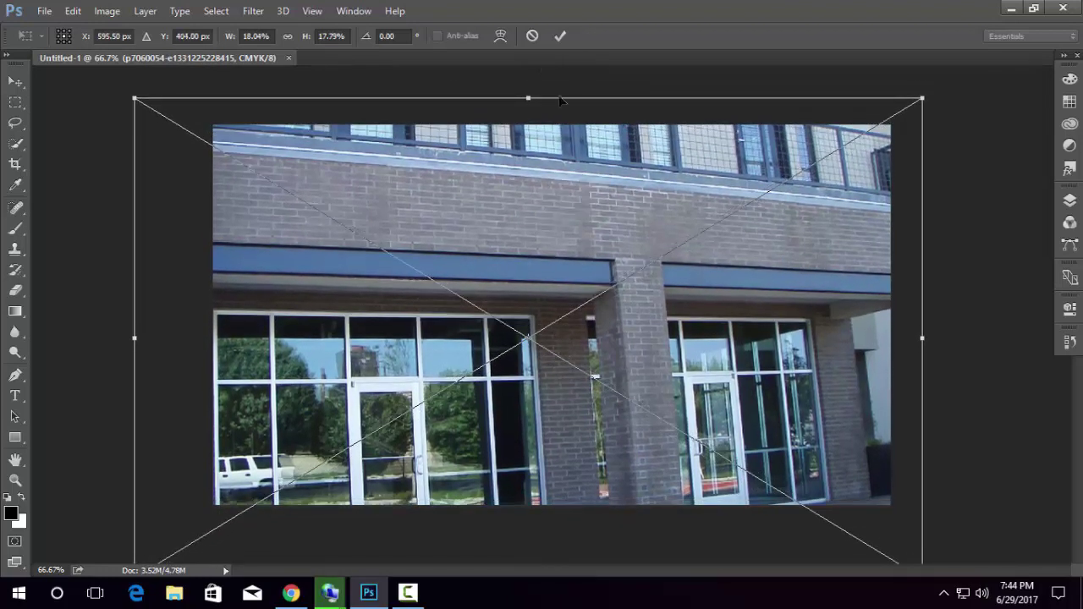
pyautogui.click(559, 36)
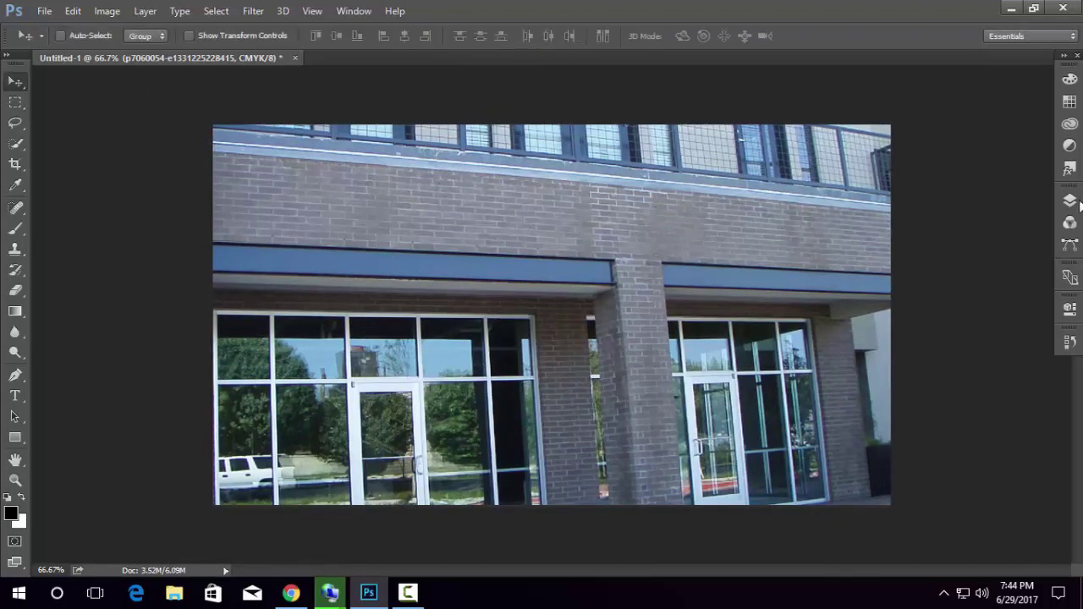
# Add a new empty layer above the photo and open it as its own .psb document
pyautogui.click(1069, 201)
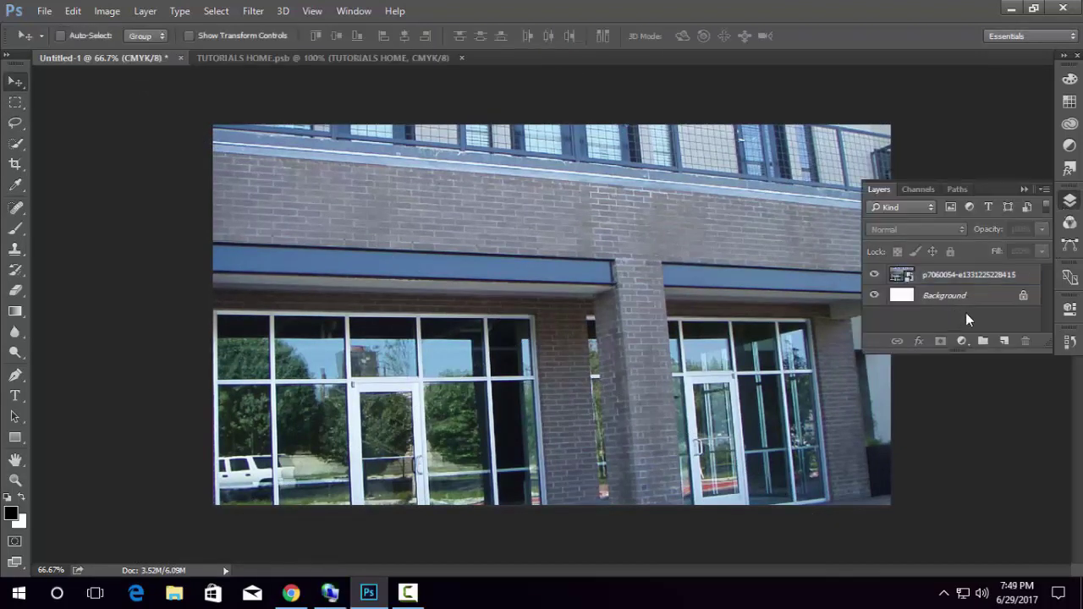
pyautogui.click(1004, 342)
pyautogui.press('t')
pyautogui.doubleClick(902, 275)
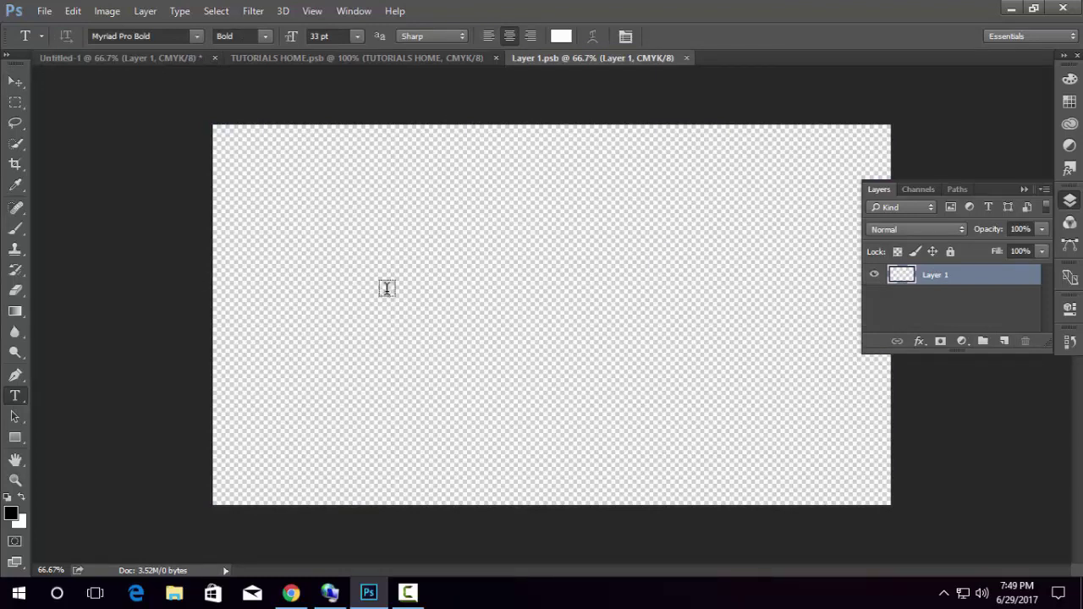
# Type 'TUTORIALS HOME' in bold and colour the text light yellow
pyautogui.click(504, 309)
pyautogui.write('T')
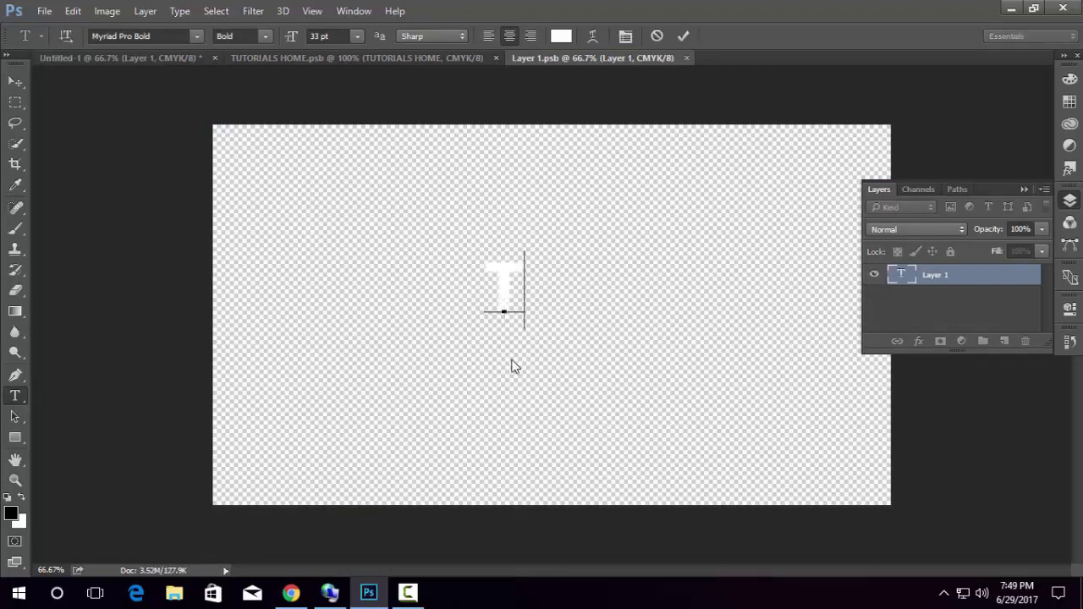
pyautogui.write('UTORIALS')
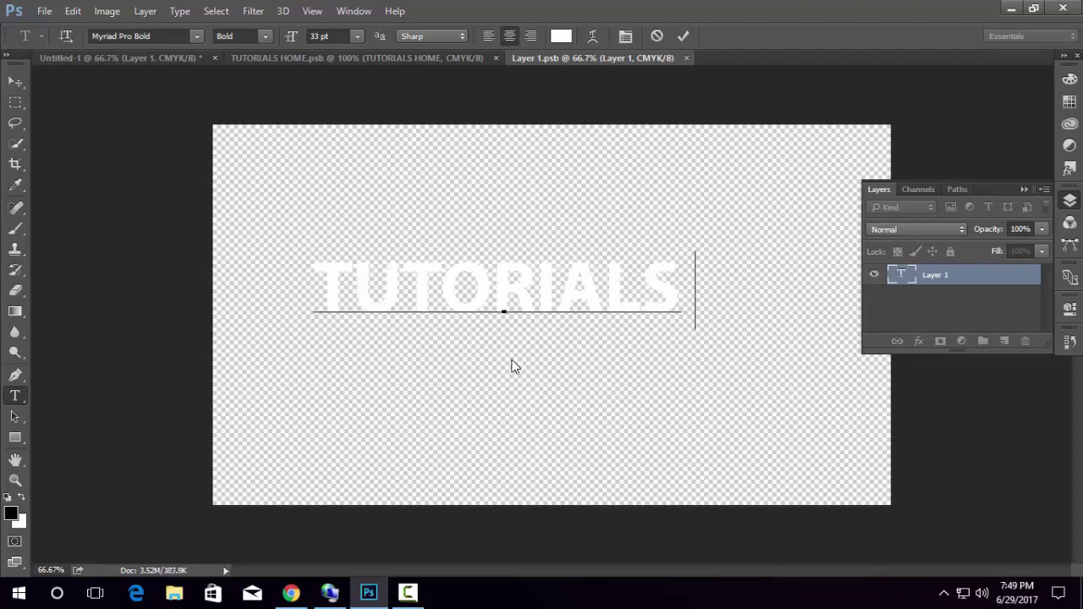
pyautogui.write(' HOME')
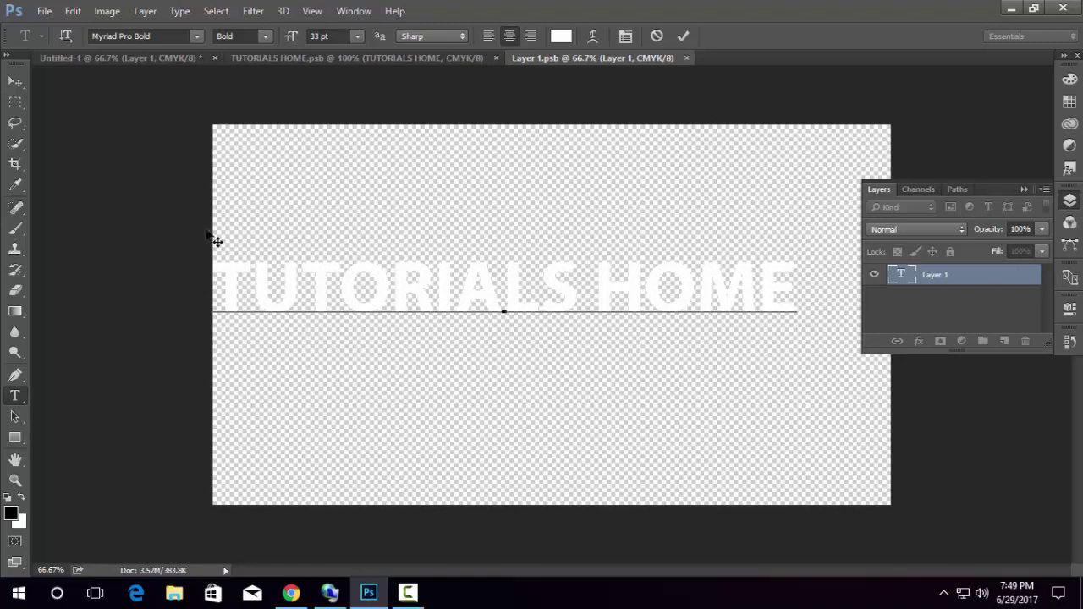
pyautogui.click(424, 291)
pyautogui.hotkey('ctrl', 'a')
pyautogui.click(558, 36)
pyautogui.click(537, 335)
pyautogui.click(551, 306)
pyautogui.moveTo(524, 162)
pyautogui.mouseDown()
pyautogui.moveTo(477, 167)
pyautogui.moveTo(500, 150)
pyautogui.mouseUp()
pyautogui.click(702, 125)
# Center the text, save Layer 1.psb, and return to the storefront document
pyautogui.click(683, 36)
pyautogui.press('v')
pyautogui.moveTo(487, 287); pyautogui.dragTo(533, 315)
pyautogui.hotkey('ctrl', 's')
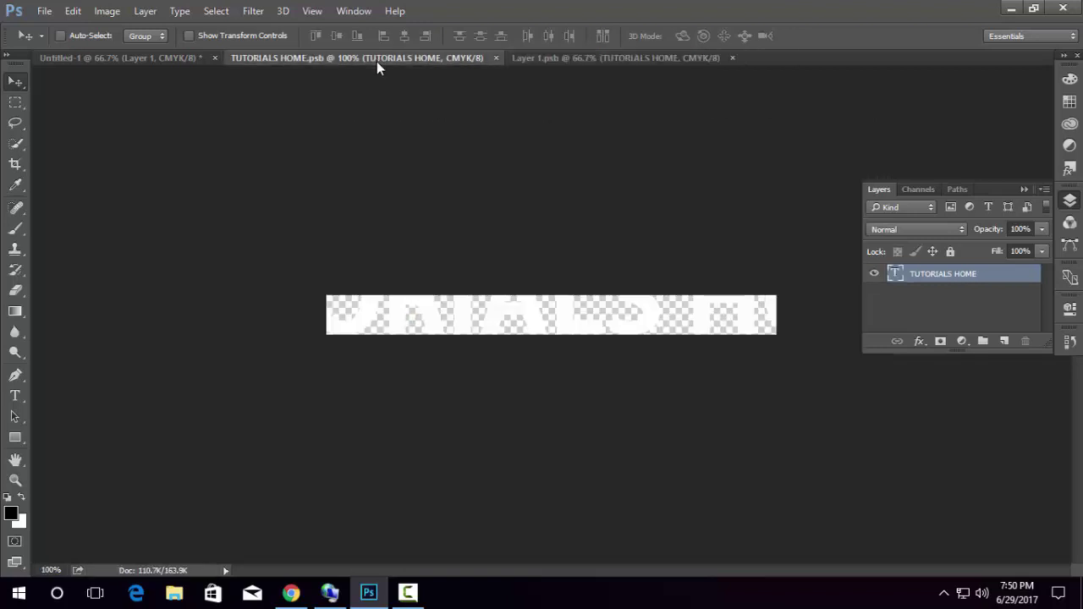
pyautogui.click(496, 57)
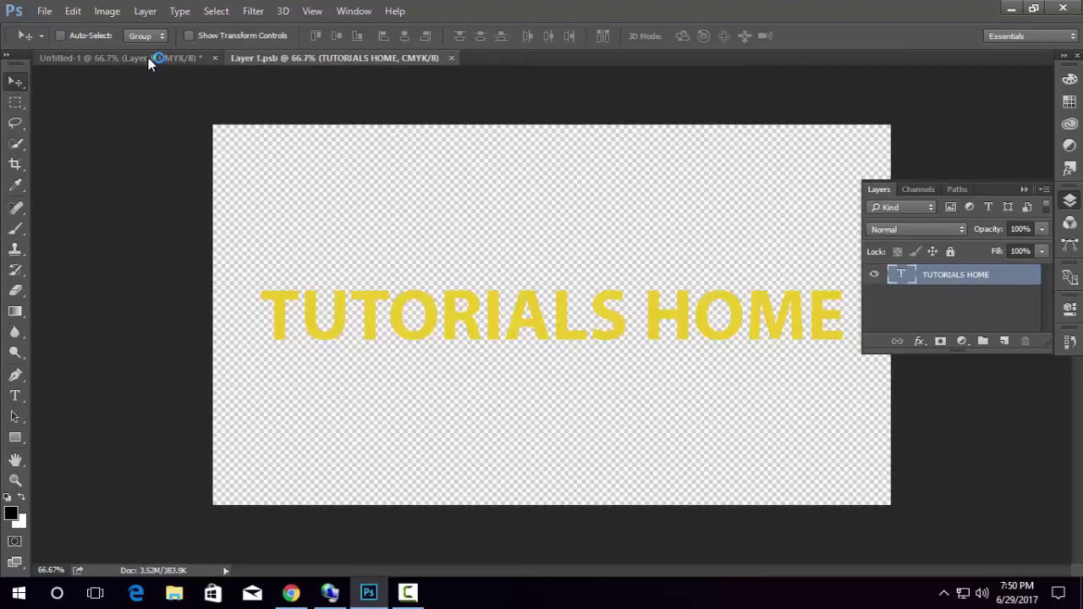
pyautogui.click(150, 59)
# Move the text above the awning and add an Outer Bevel Bevel & Emboss effect to Layer 1
pyautogui.moveTo(580, 332); pyautogui.dragTo(563, 225)
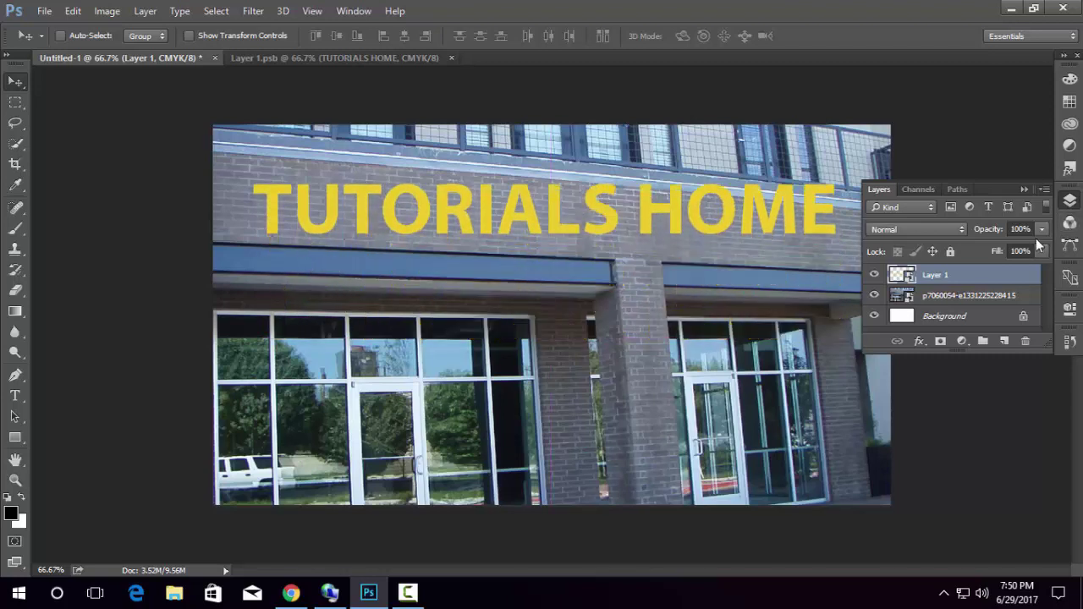
pyautogui.doubleClick(1015, 273)
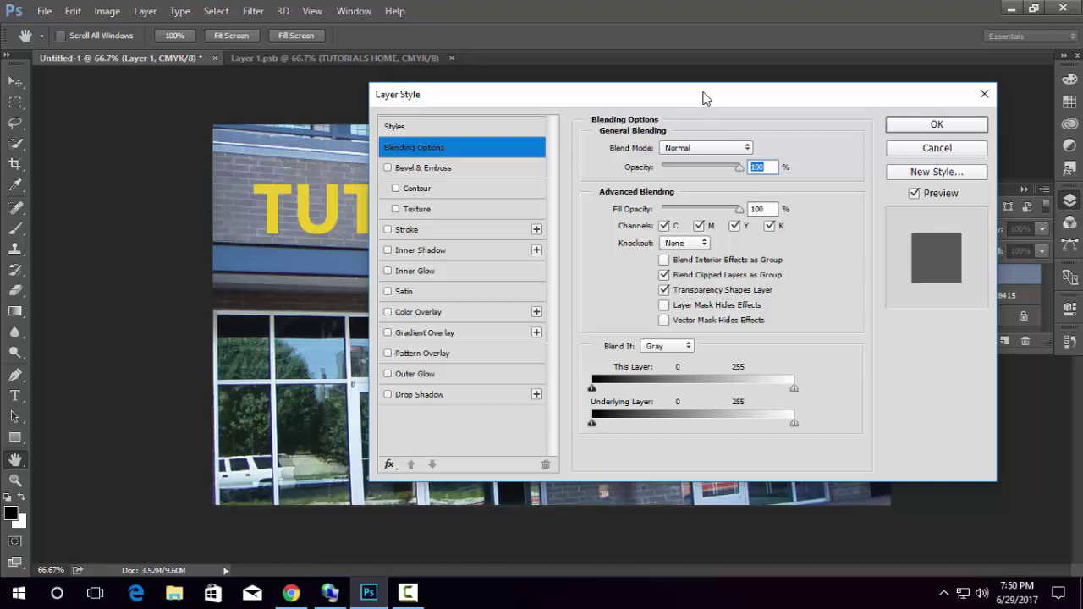
pyautogui.moveTo(702, 97); pyautogui.dragTo(449, 272)
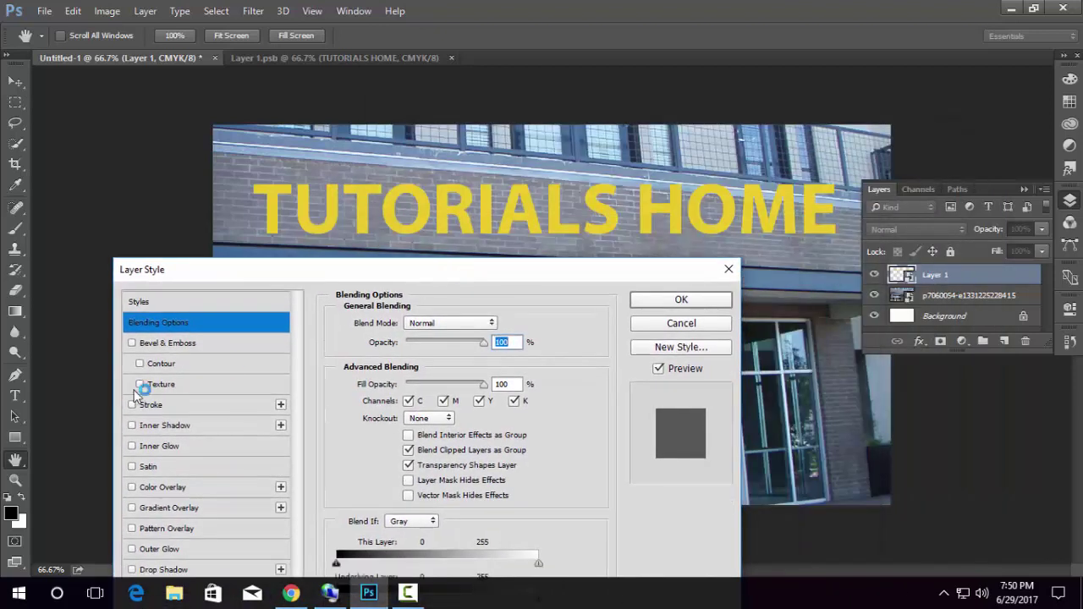
pyautogui.click(131, 344)
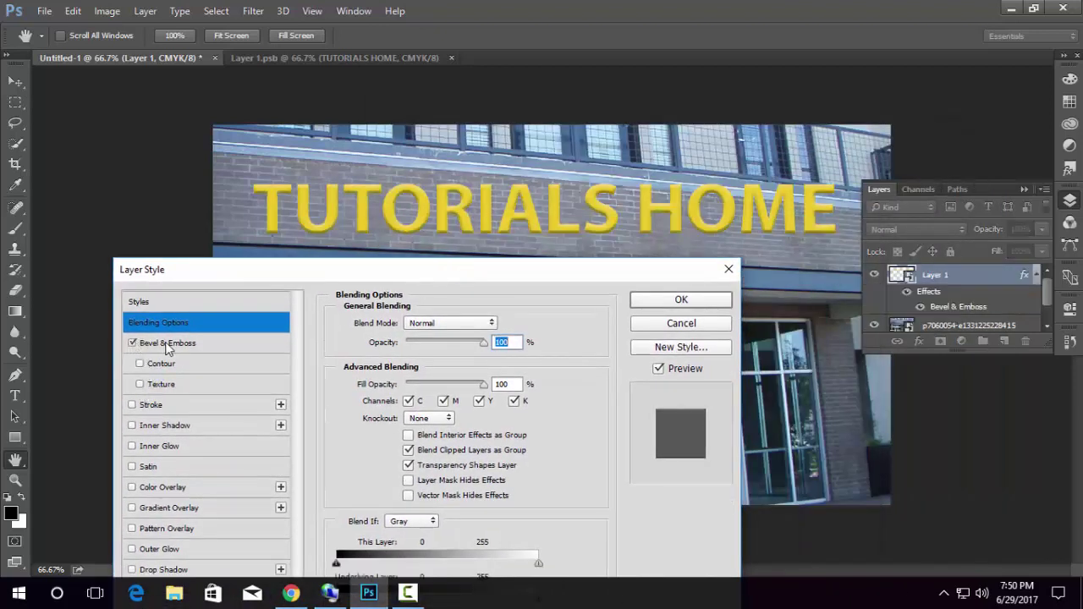
pyautogui.click(168, 344)
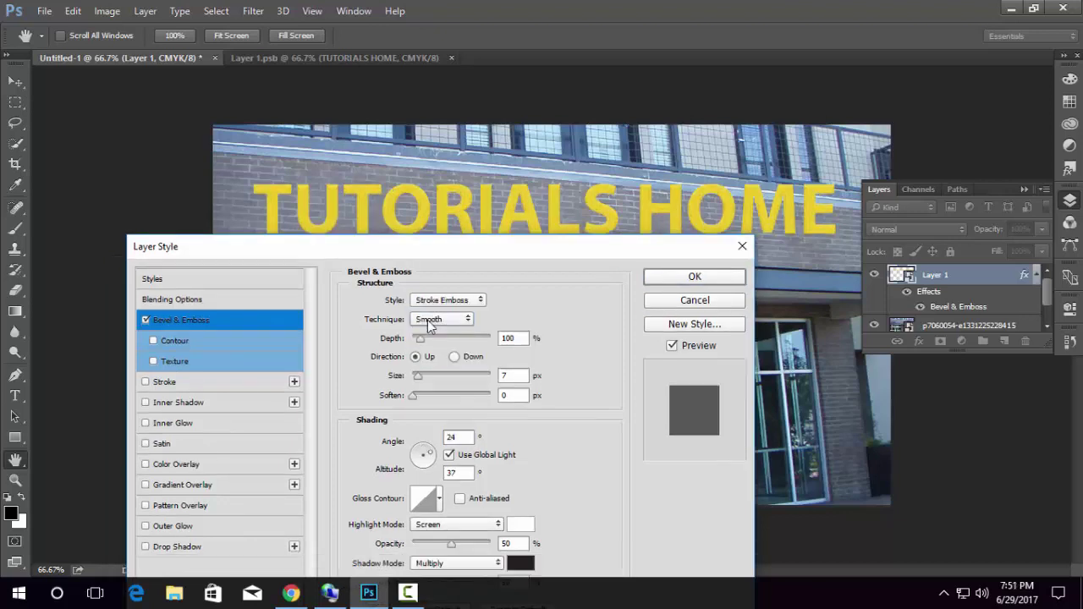
pyautogui.click(442, 300)
pyautogui.click(443, 313)
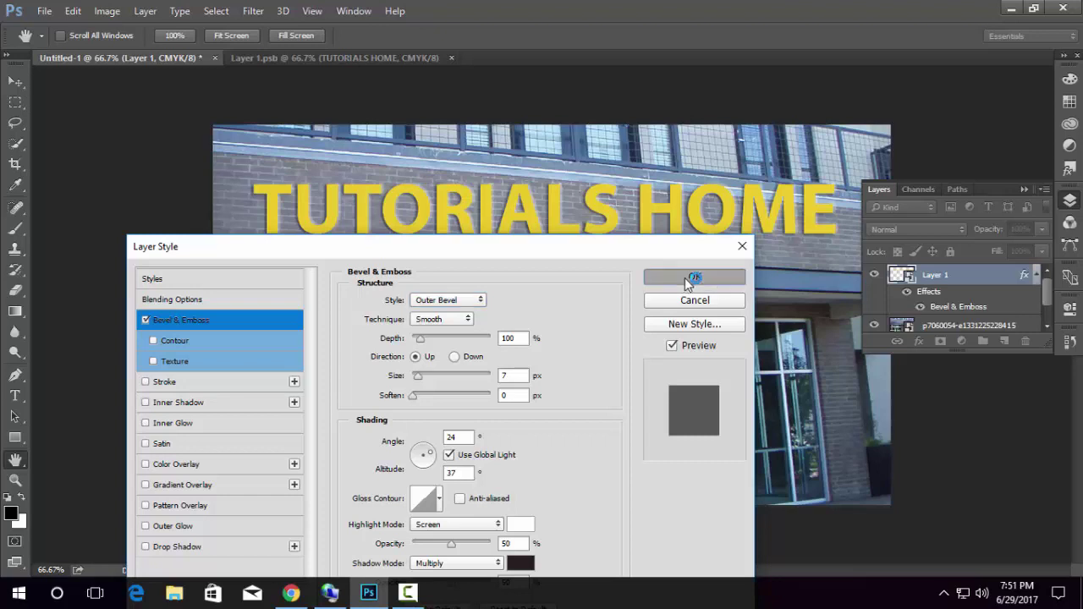
pyautogui.click(684, 277)
pyautogui.click(75, 10)
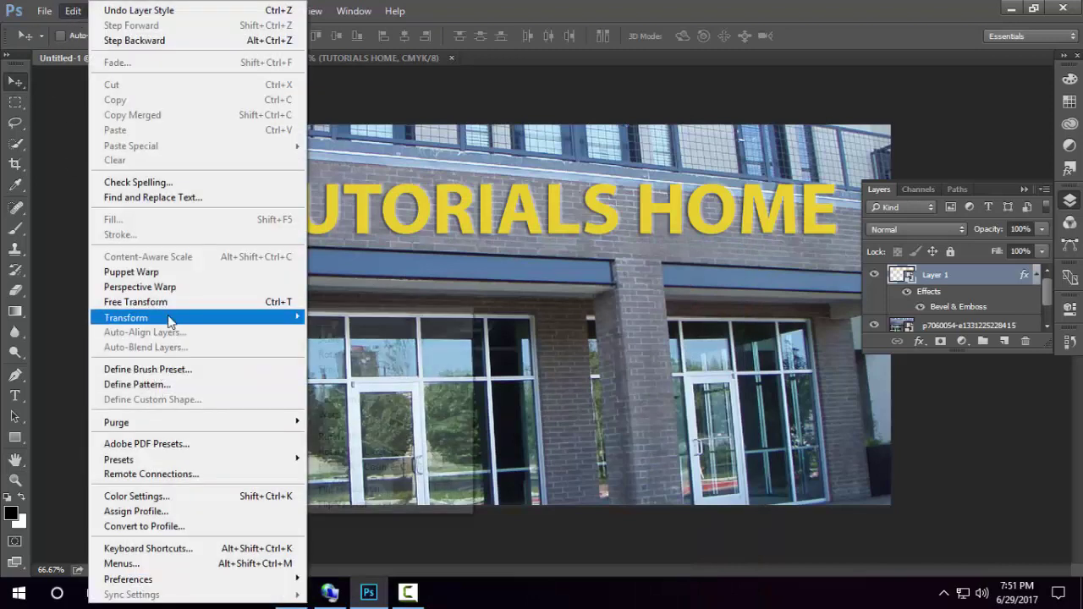
# Skew the TUTORIALS HOME text along the wall, narrowing toward the right, and commit
pyautogui.moveTo(125, 317)
pyautogui.click(341, 355)
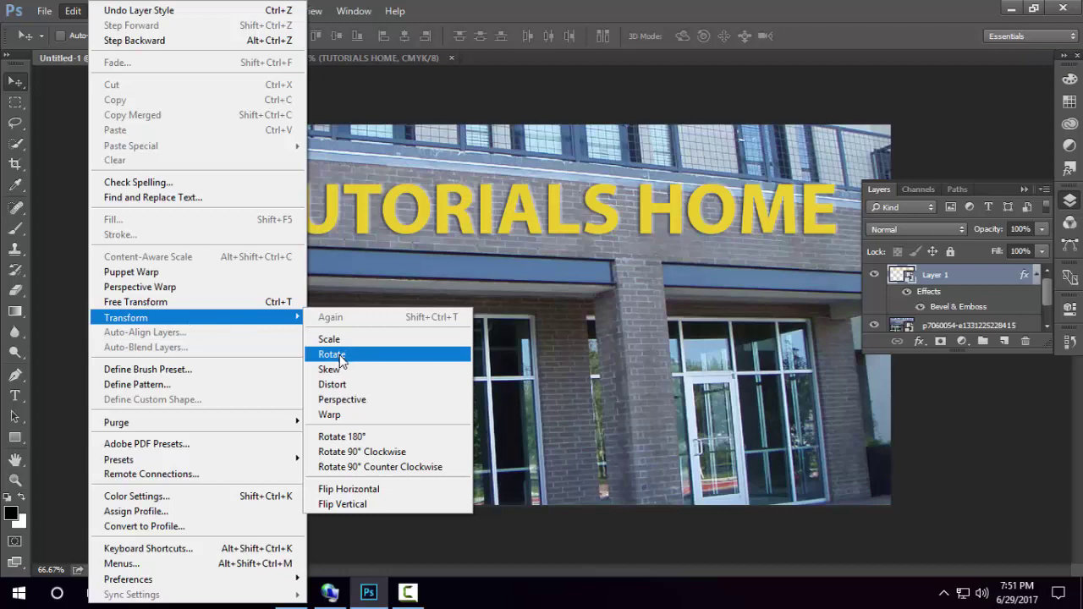
pyautogui.click(329, 370)
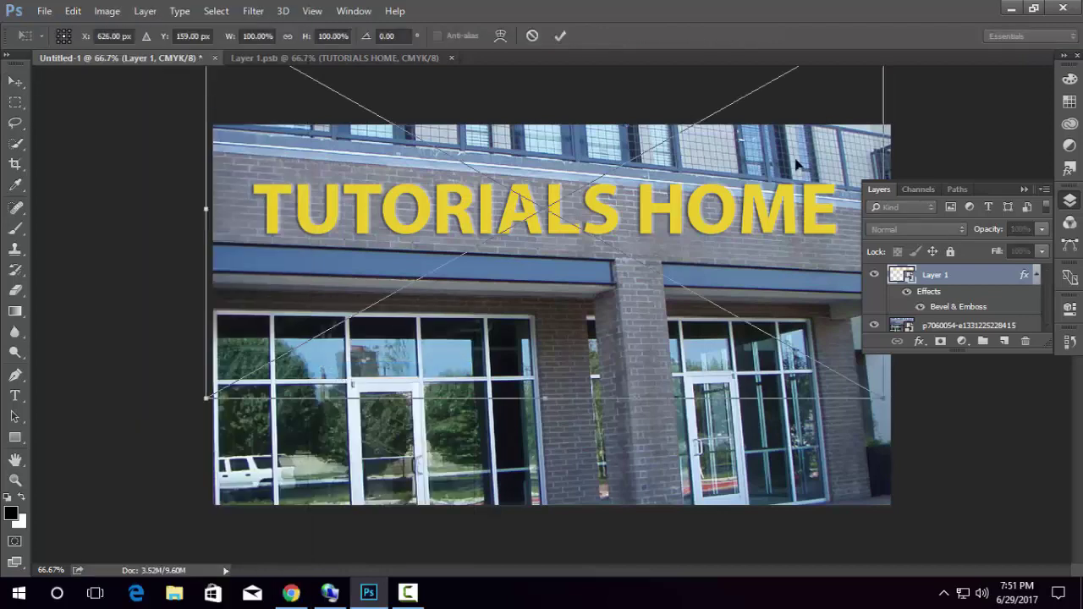
pyautogui.moveTo(206, 398); pyautogui.dragTo(207, 351)
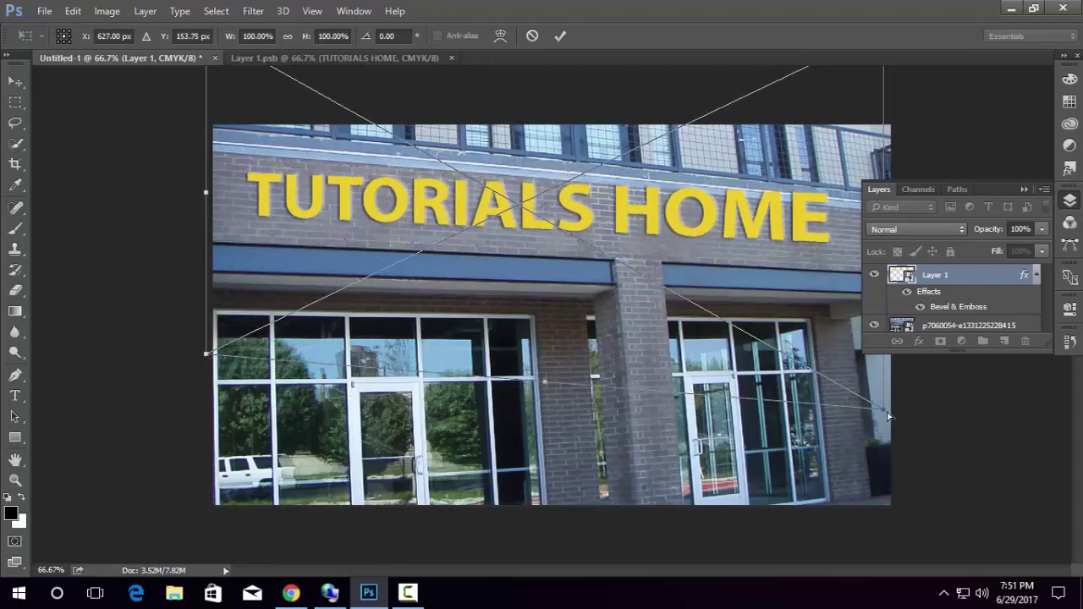
pyautogui.moveTo(887, 413); pyautogui.dragTo(883, 450)
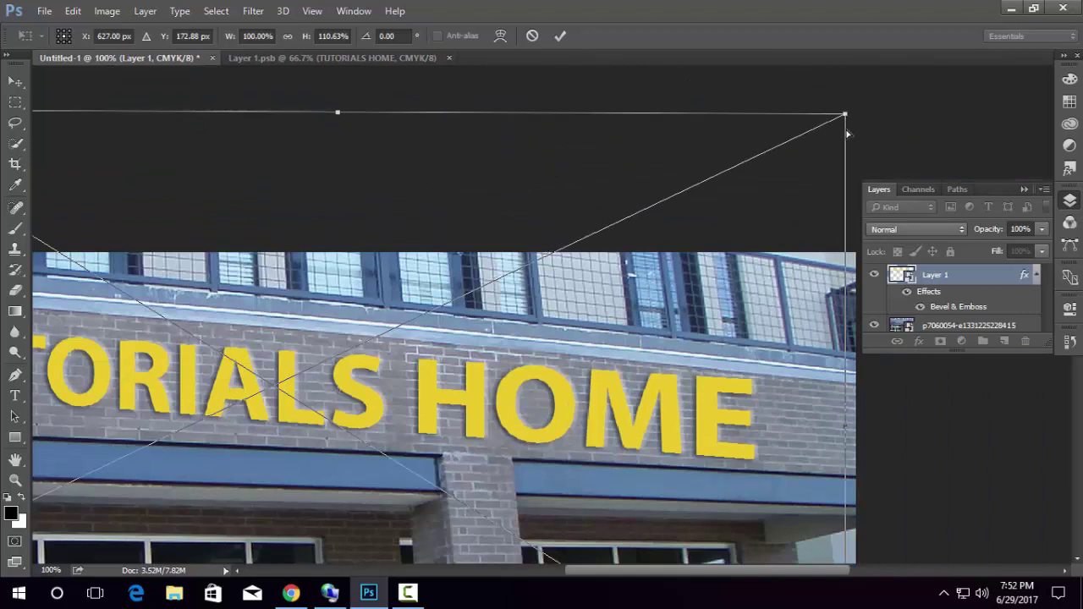
pyautogui.moveTo(880, 69); pyautogui.dragTo(883, 154)
pyautogui.moveTo(372, 440)
pyautogui.mouseDown()
pyautogui.moveTo(732, 209)
pyautogui.moveTo(744, 235)
pyautogui.mouseUp()
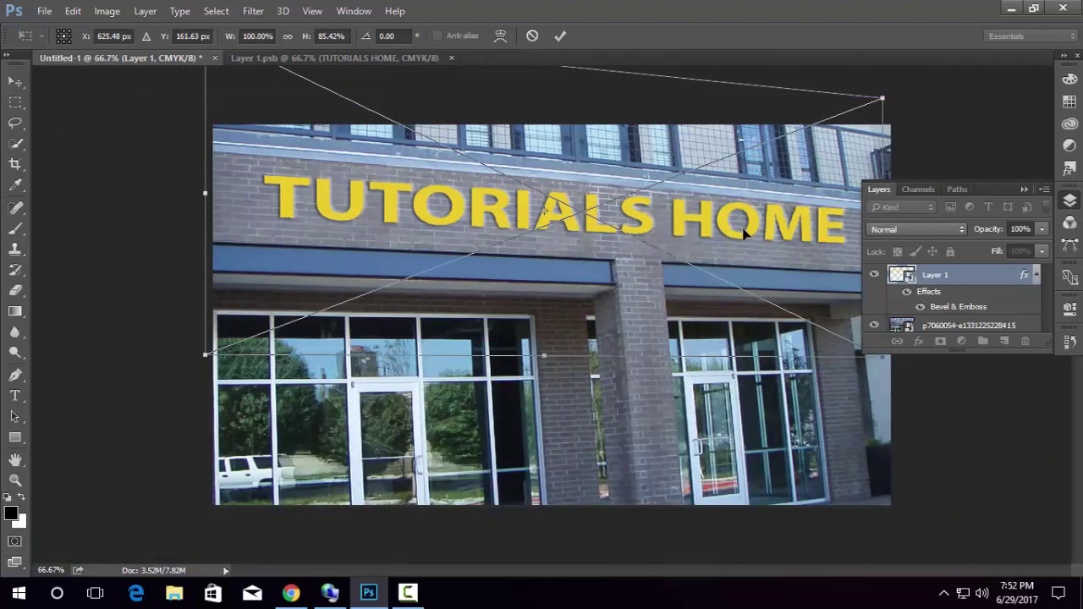
pyautogui.moveTo(882, 100); pyautogui.dragTo(882, 124)
pyautogui.moveTo(206, 356); pyautogui.dragTo(206, 371)
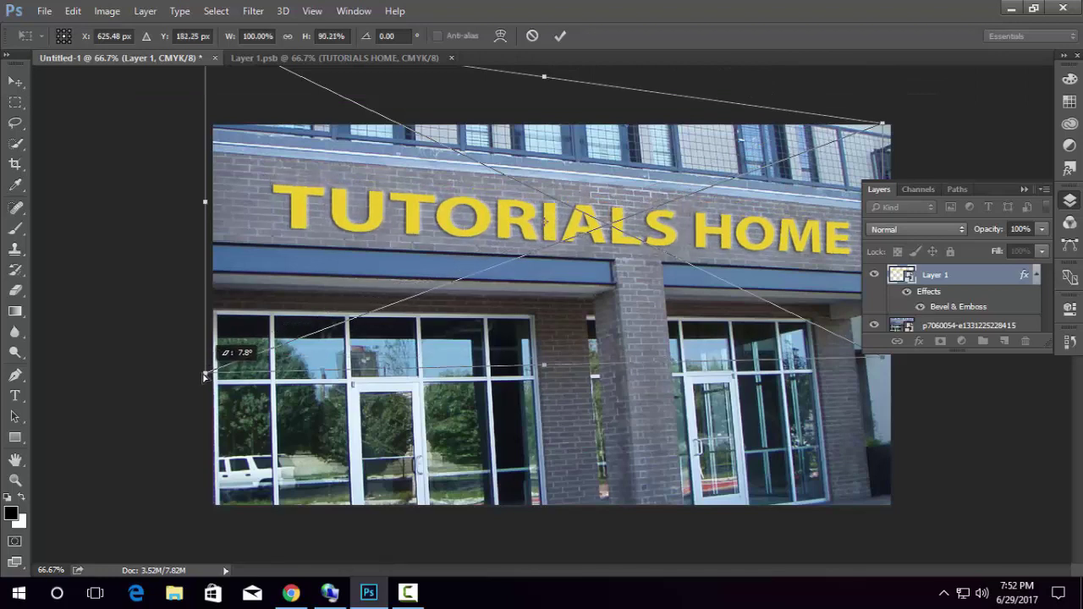
pyautogui.hotkey('ctrl', '+')
pyautogui.moveTo(222, 119); pyautogui.dragTo(222, 114)
pyautogui.hotkey('ctrl', '-')
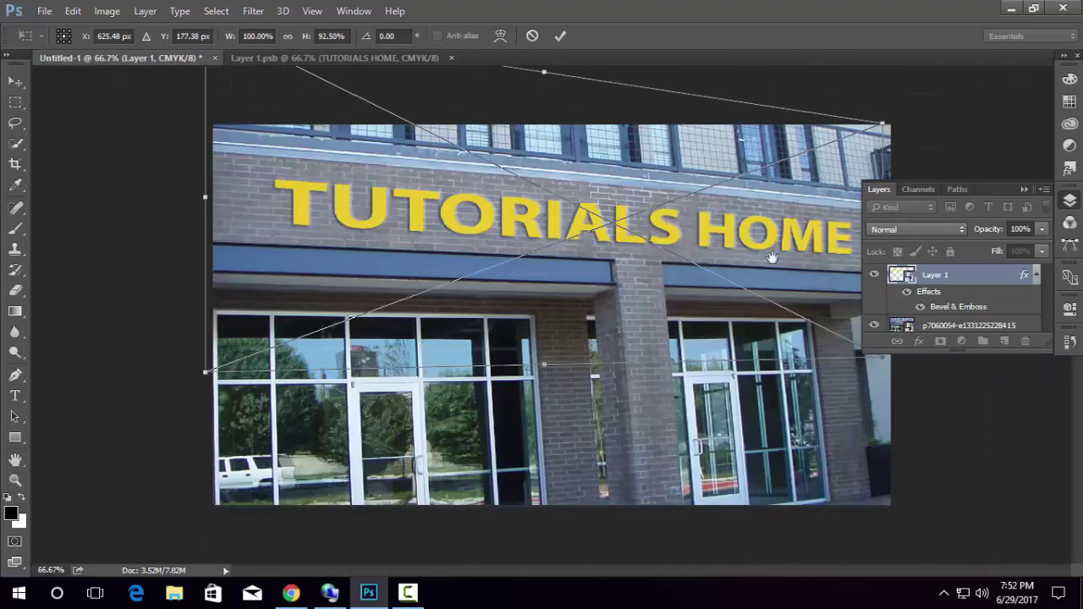
pyautogui.click(559, 36)
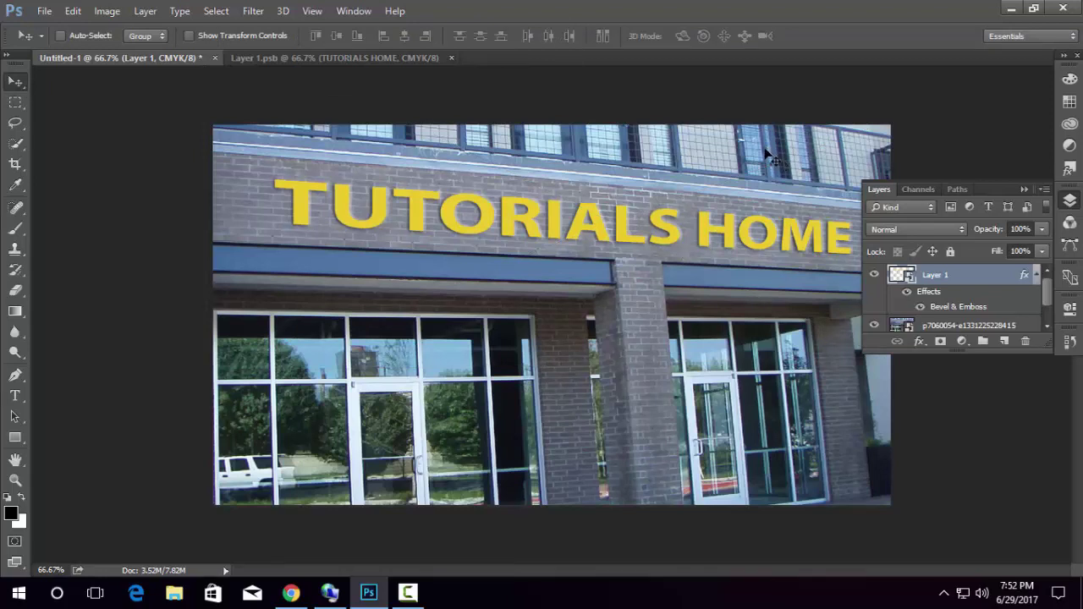
# Reopen the bevel settings and set Size 11 px and Soften 16 px
pyautogui.doubleClick(1026, 277)
pyautogui.moveTo(491, 67)
pyautogui.mouseDown()
pyautogui.moveTo(669, 89)
pyautogui.moveTo(358, 296)
pyautogui.mouseUp()
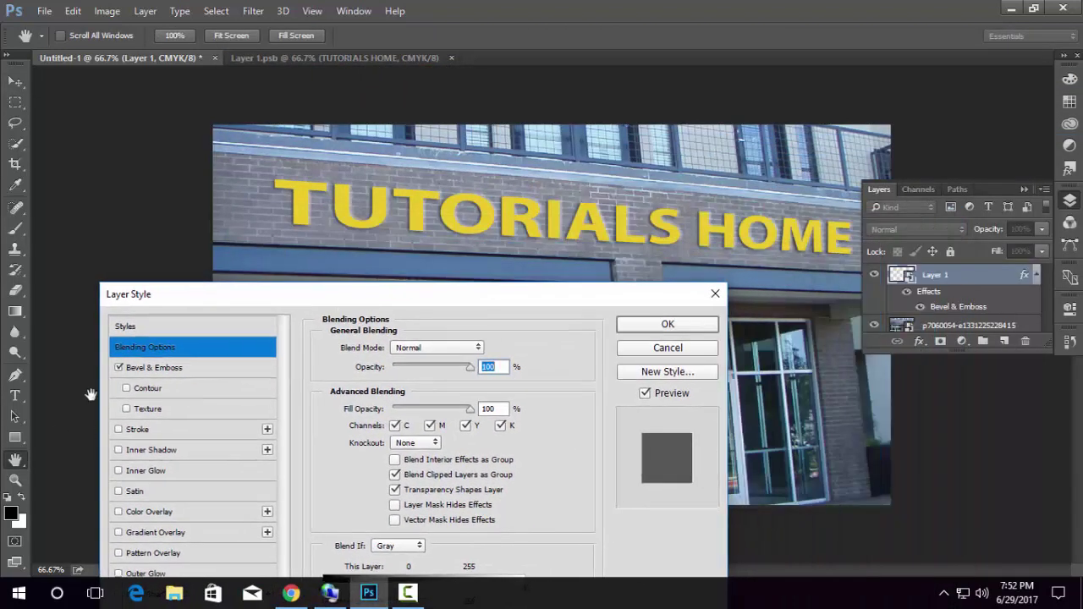
pyautogui.click(160, 370)
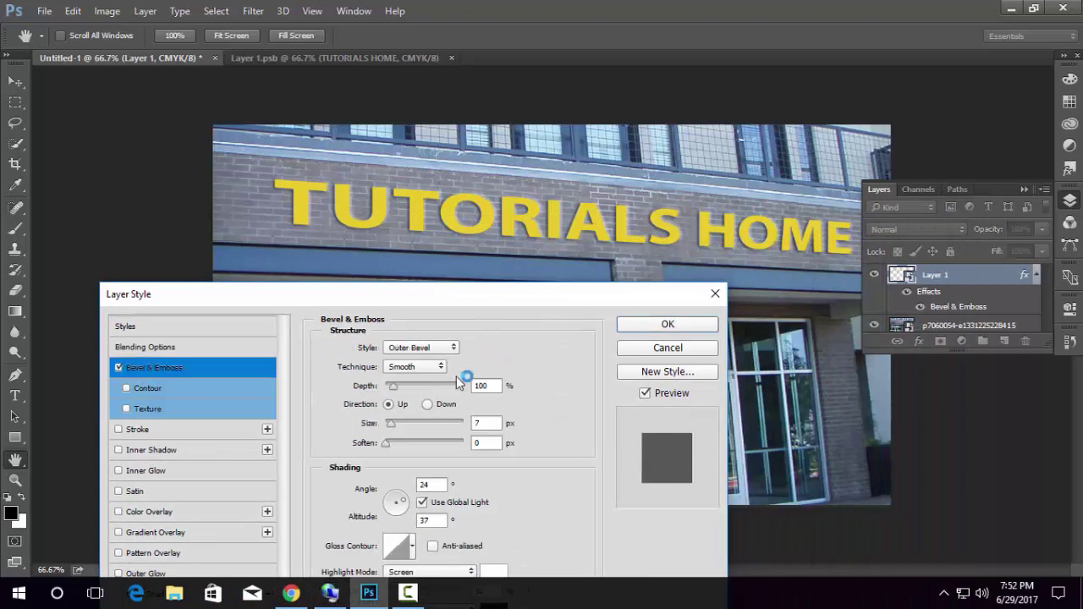
pyautogui.moveTo(493, 294)
pyautogui.mouseDown()
pyautogui.moveTo(186, 252)
pyautogui.moveTo(175, 235)
pyautogui.mouseUp()
pyautogui.click(279, 361)
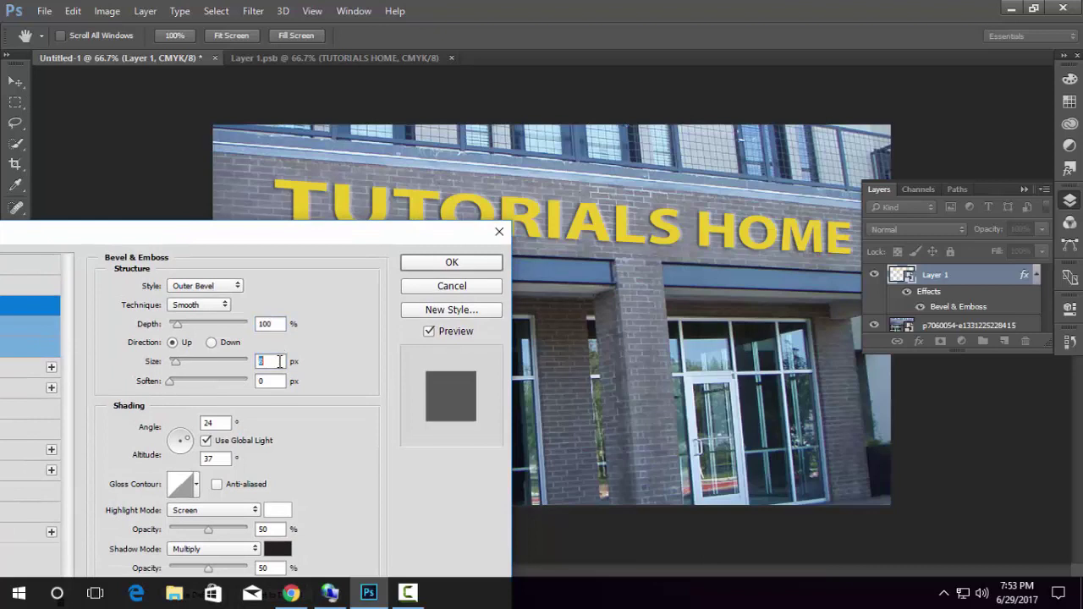
pyautogui.press('Up')
pyautogui.press('Up')
pyautogui.press('Up')
pyautogui.press('Down')
pyautogui.press('Down')
pyautogui.press('Down')
pyautogui.click(272, 380)
pyautogui.write('16')
pyautogui.doubleClick(272, 361)
pyautogui.write('11')
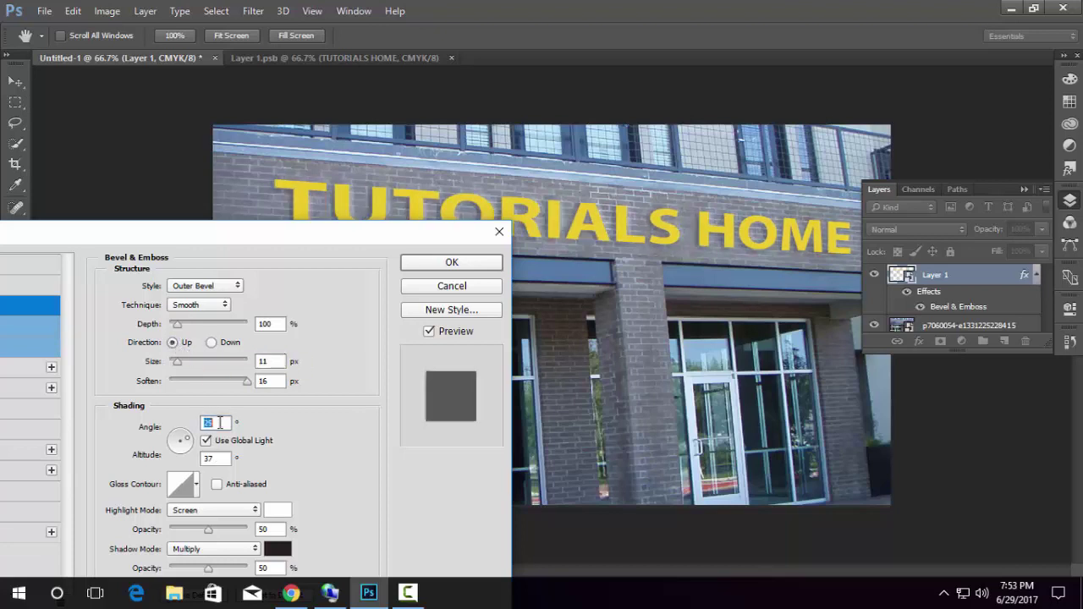
# Set the bevel lighting angle to 30° with 45° altitude
pyautogui.doubleClick(218, 458)
pyautogui.press('Up')
pyautogui.press('Up')
pyautogui.press('Up')
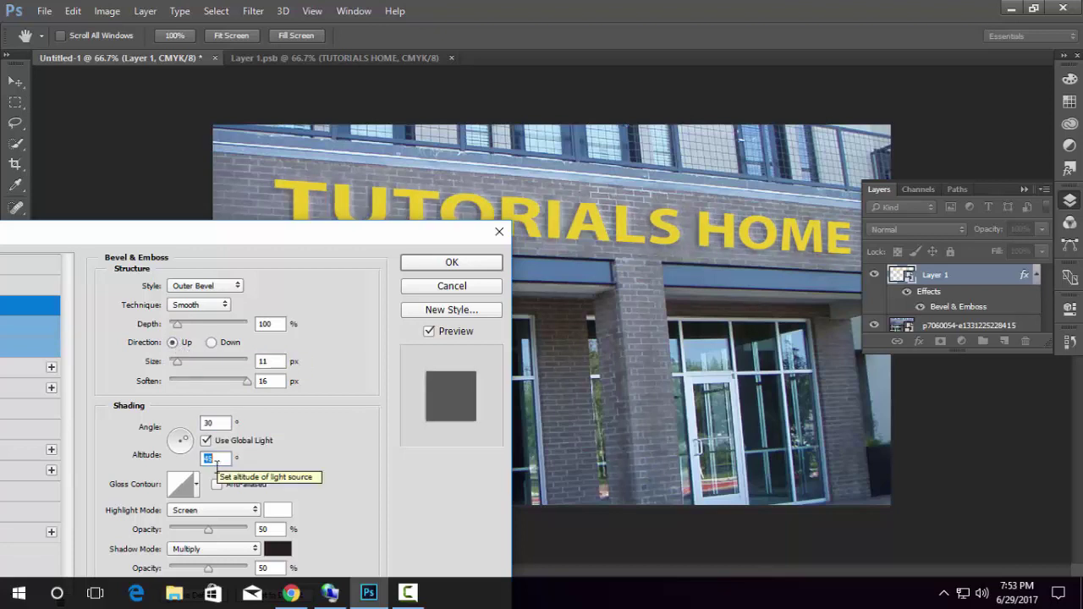
pyautogui.click(213, 510)
pyautogui.click(190, 204)
pyautogui.click(206, 287)
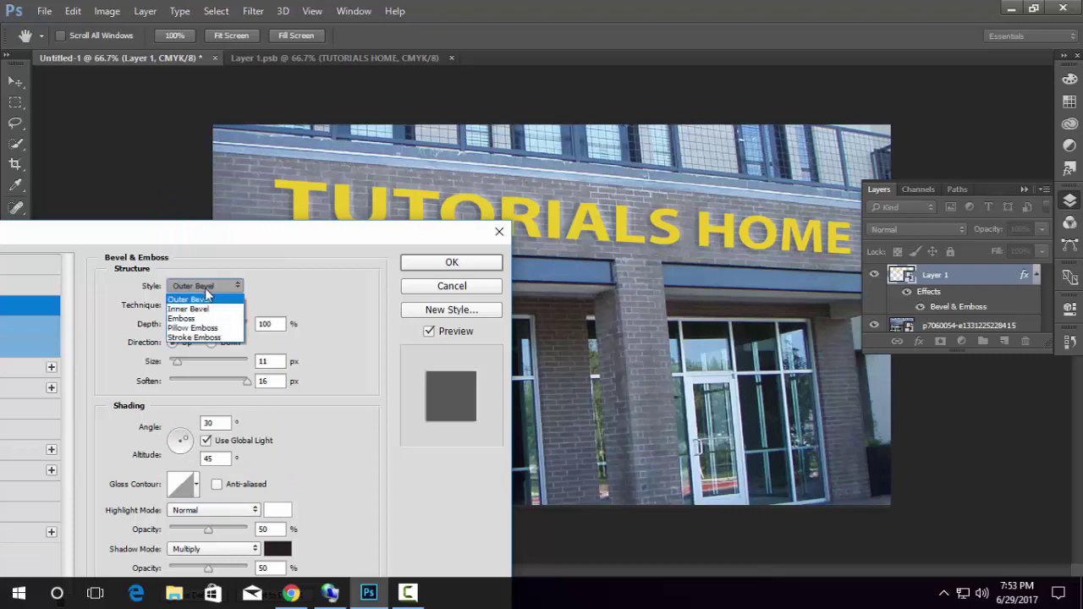
pyautogui.moveTo(254, 230); pyautogui.dragTo(208, 128)
# Set the bevel shadow colour to pale yellow ffe56d
pyautogui.click(278, 548)
pyautogui.click(500, 157)
pyautogui.moveTo(559, 145); pyautogui.dragTo(548, 309)
pyautogui.click(453, 136)
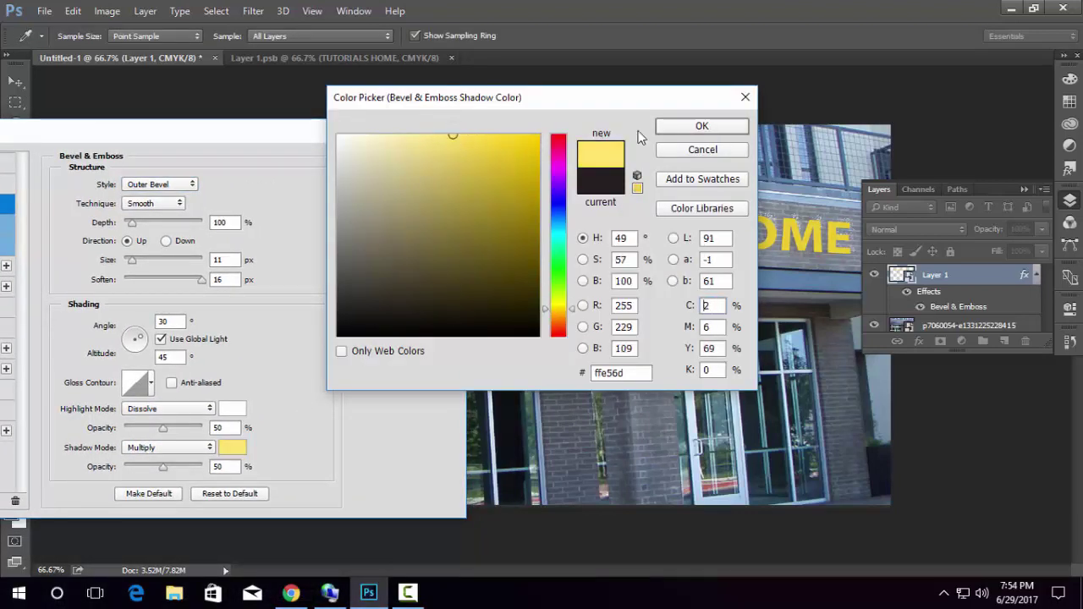
pyautogui.click(701, 125)
# Set the bevel Highlight Mode to Overlay and Shadow Mode to Normal
pyautogui.click(165, 409)
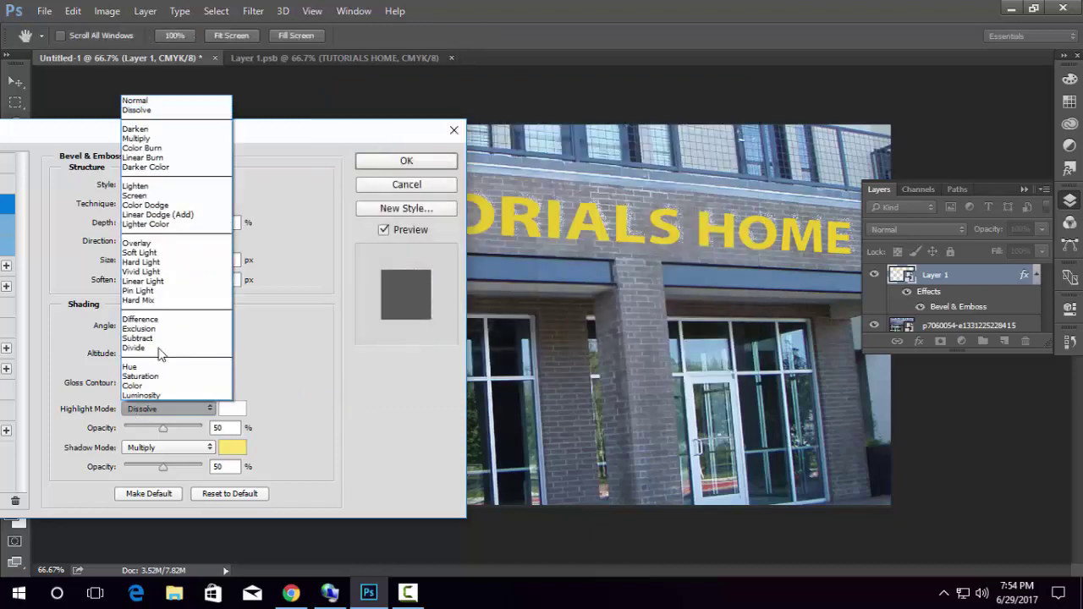
pyautogui.click(152, 248)
pyautogui.click(191, 448)
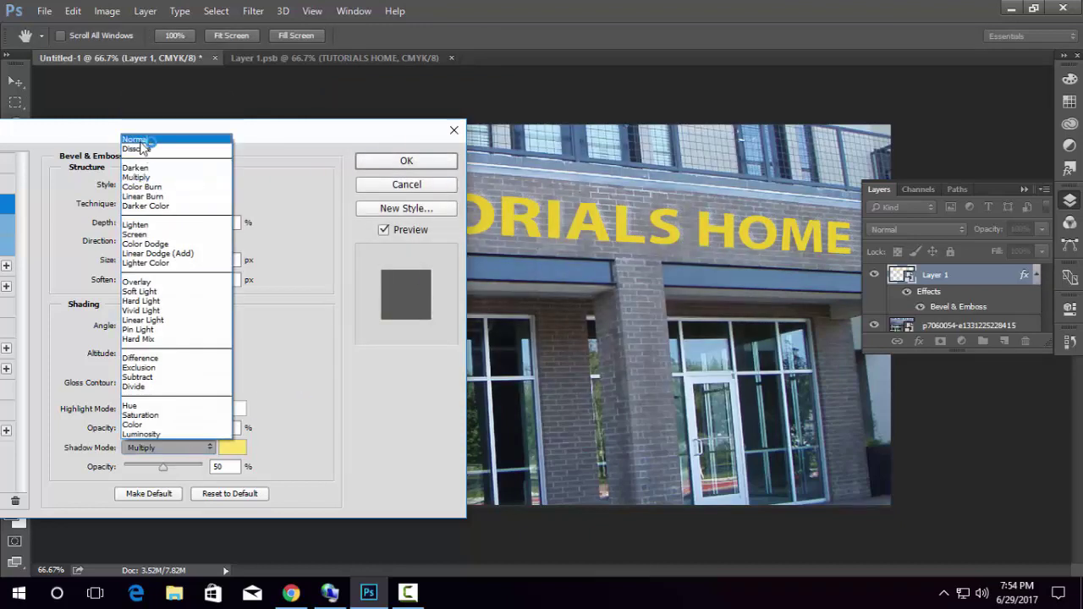
pyautogui.click(135, 139)
pyautogui.click(165, 447)
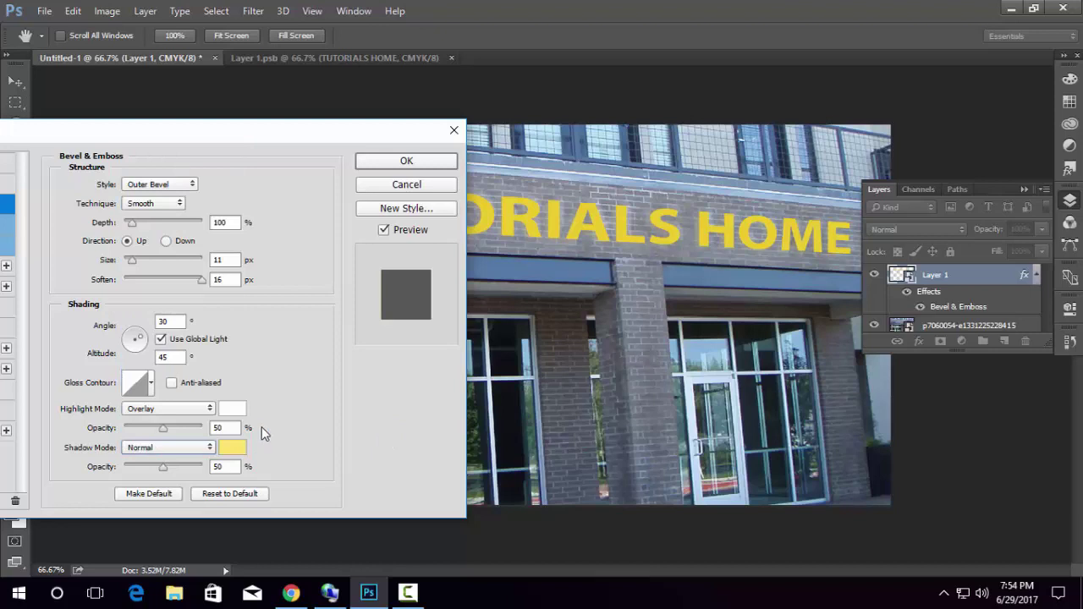
pyautogui.moveTo(244, 147)
pyautogui.mouseDown()
pyautogui.moveTo(394, 307)
pyautogui.moveTo(344, 178)
pyautogui.mouseUp()
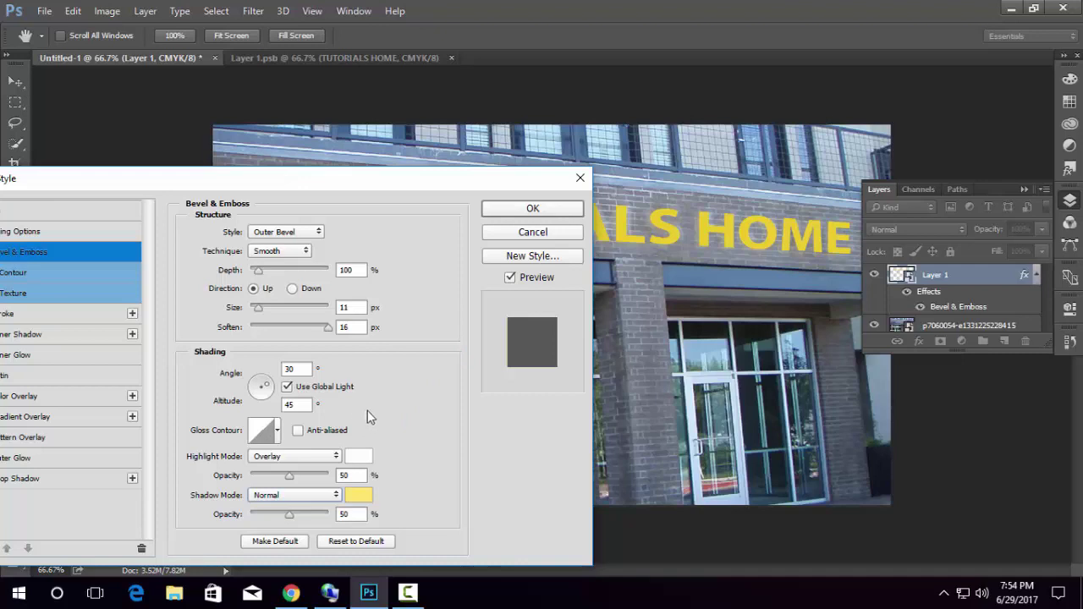
pyautogui.moveTo(268, 184)
pyautogui.mouseDown()
pyautogui.moveTo(454, 290)
pyautogui.moveTo(459, 259)
pyautogui.moveTo(388, 209)
pyautogui.mouseUp()
# Add a diagonal-stripe Pattern Overlay to the lettering and apply the layer style
pyautogui.click(145, 301)
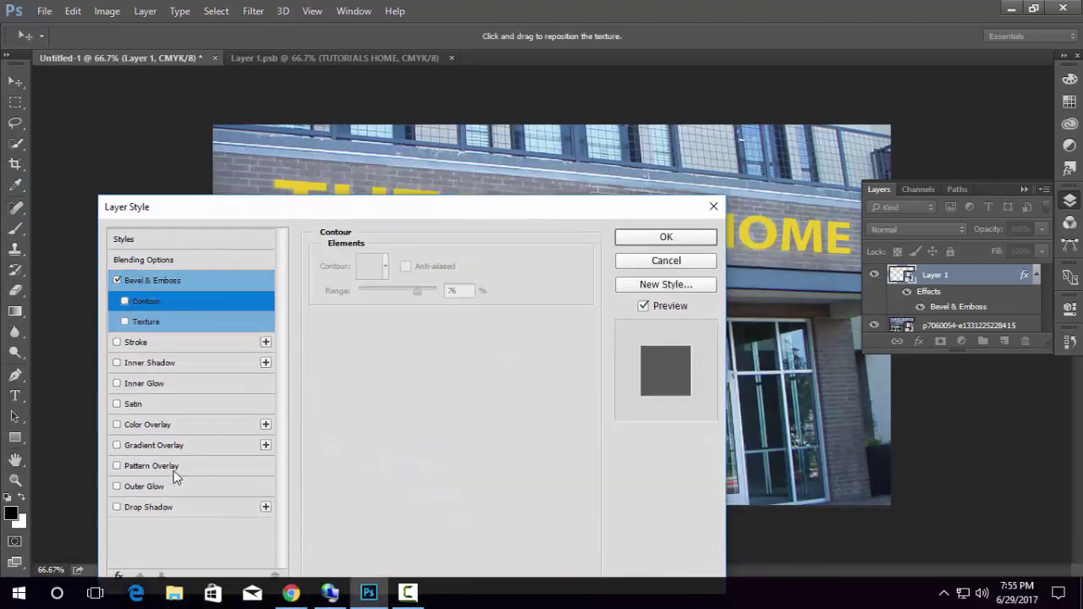
pyautogui.click(153, 468)
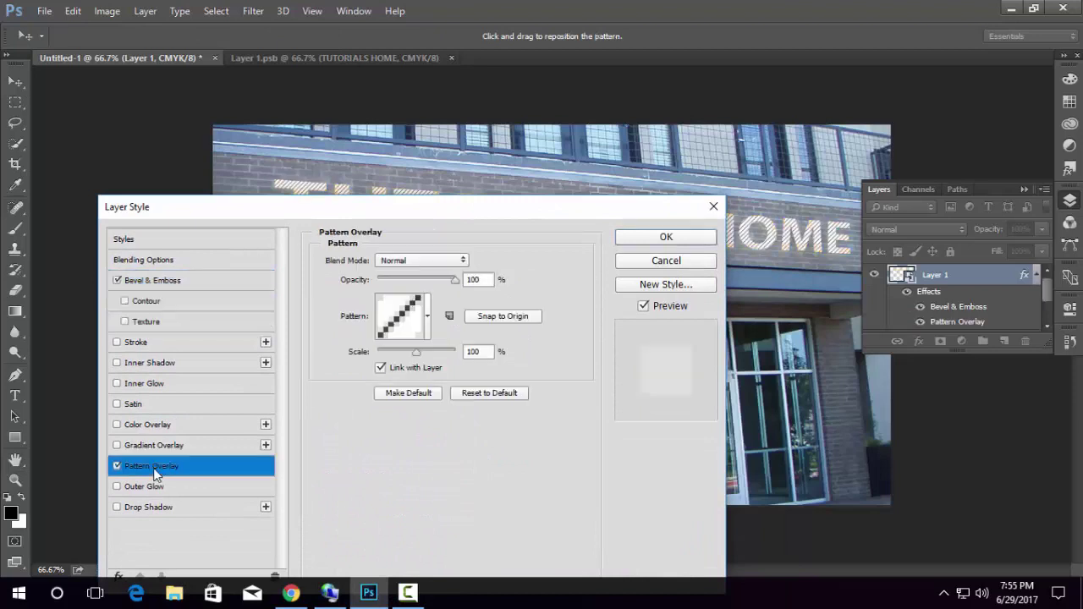
pyautogui.moveTo(578, 210)
pyautogui.mouseDown()
pyautogui.moveTo(546, 410)
pyautogui.moveTo(546, 490)
pyautogui.moveTo(490, 345)
pyautogui.moveTo(494, 226)
pyautogui.moveTo(543, 185)
pyautogui.mouseUp()
pyautogui.click(643, 225)
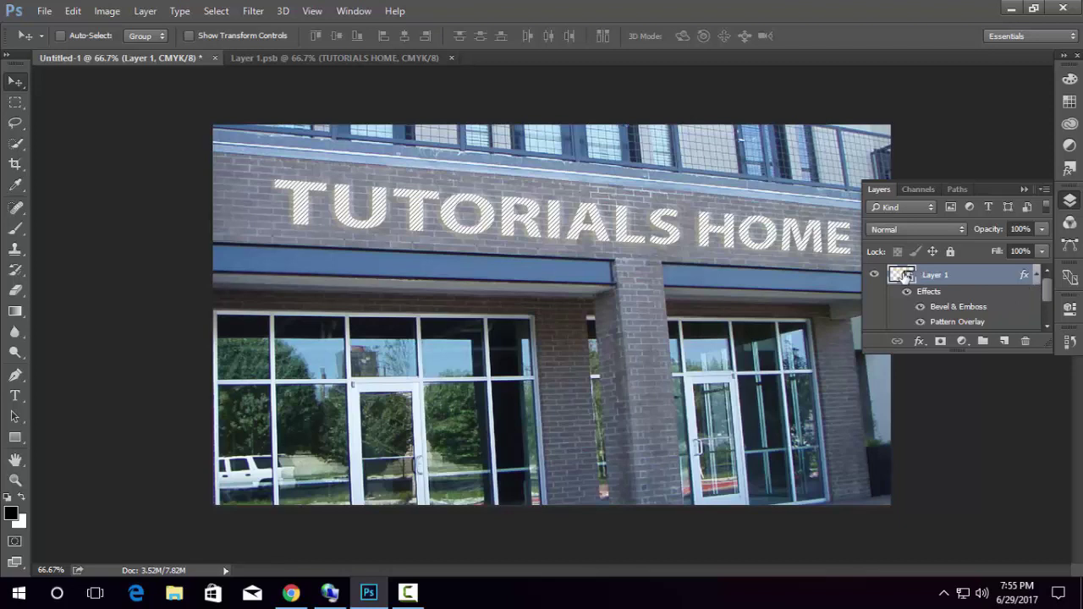
# Replace the smart object's sign text with CPC-STORE and return to the Untitled-1 storefront photo
pyautogui.doubleClick(904, 276)
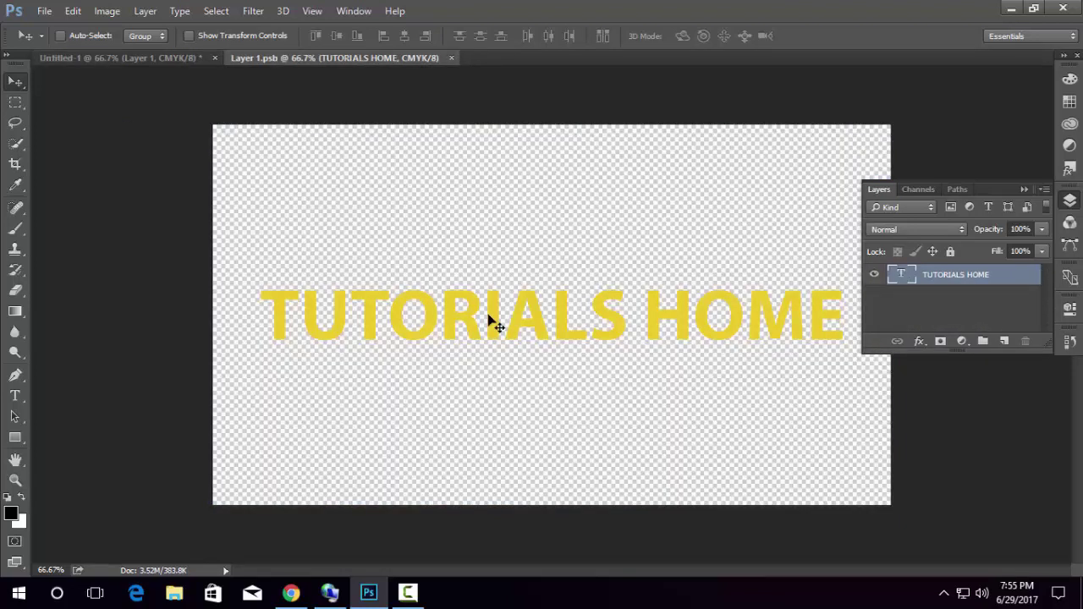
pyautogui.click(15, 395)
pyautogui.click(522, 308)
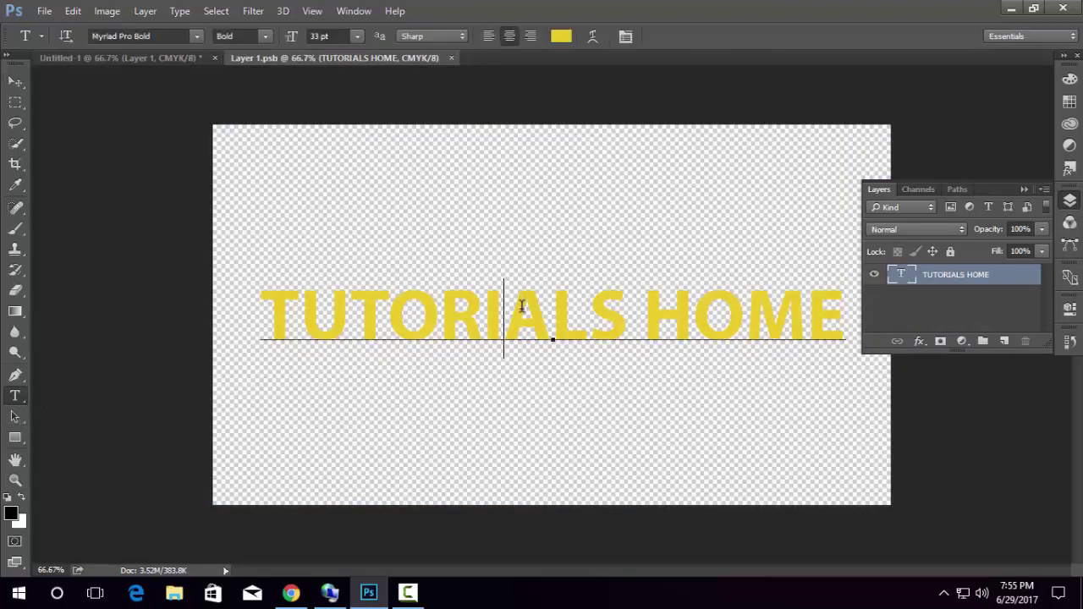
pyautogui.hotkey('ctrl', 'a')
pyautogui.write('CPC')
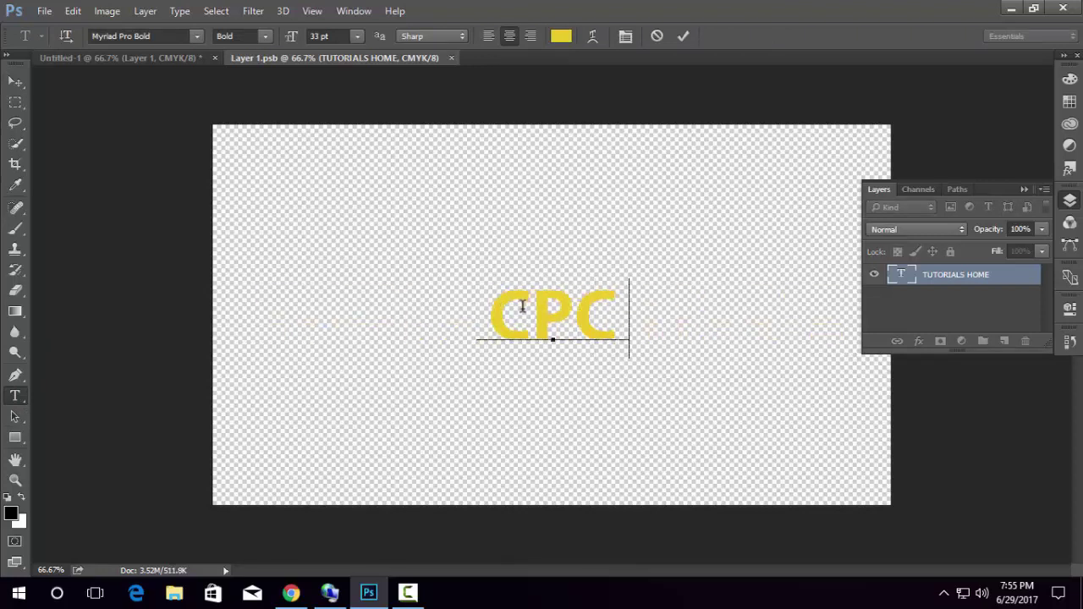
pyautogui.write('-STOR')
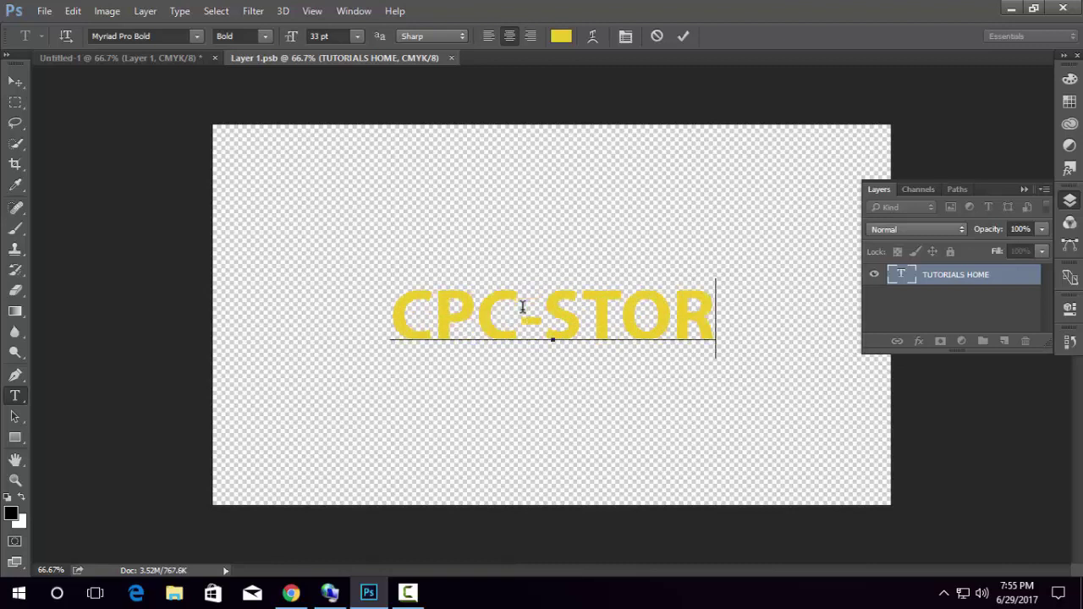
pyautogui.write('E')
pyautogui.click(16, 83)
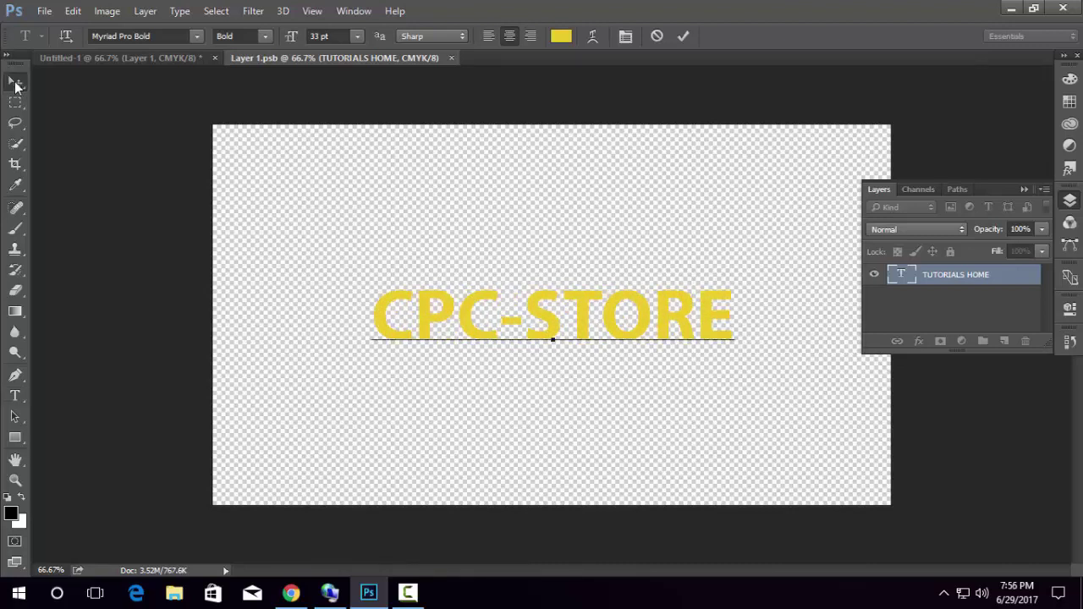
pyautogui.click(112, 59)
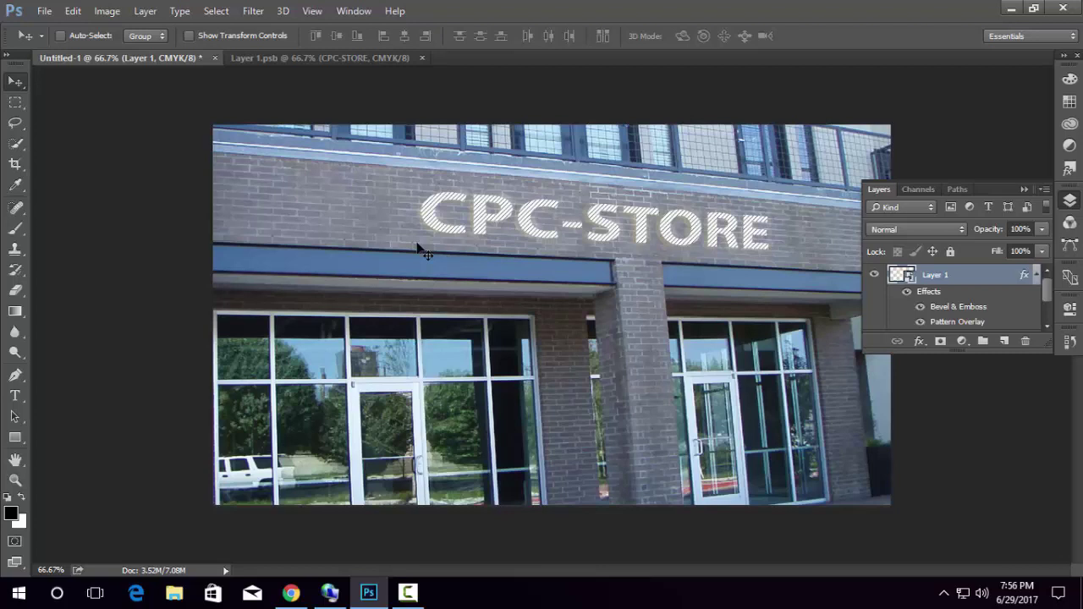
# Add a Multiply-blend drop shadow to the sign layer in Layer Style
pyautogui.doubleClick(1016, 278)
pyautogui.moveTo(578, 69)
pyautogui.mouseDown()
pyautogui.moveTo(703, 215)
pyautogui.moveTo(724, 300)
pyautogui.moveTo(419, 237)
pyautogui.moveTo(411, 386)
pyautogui.moveTo(389, 218)
pyautogui.moveTo(339, 147)
pyautogui.mouseUp()
pyautogui.click(124, 524)
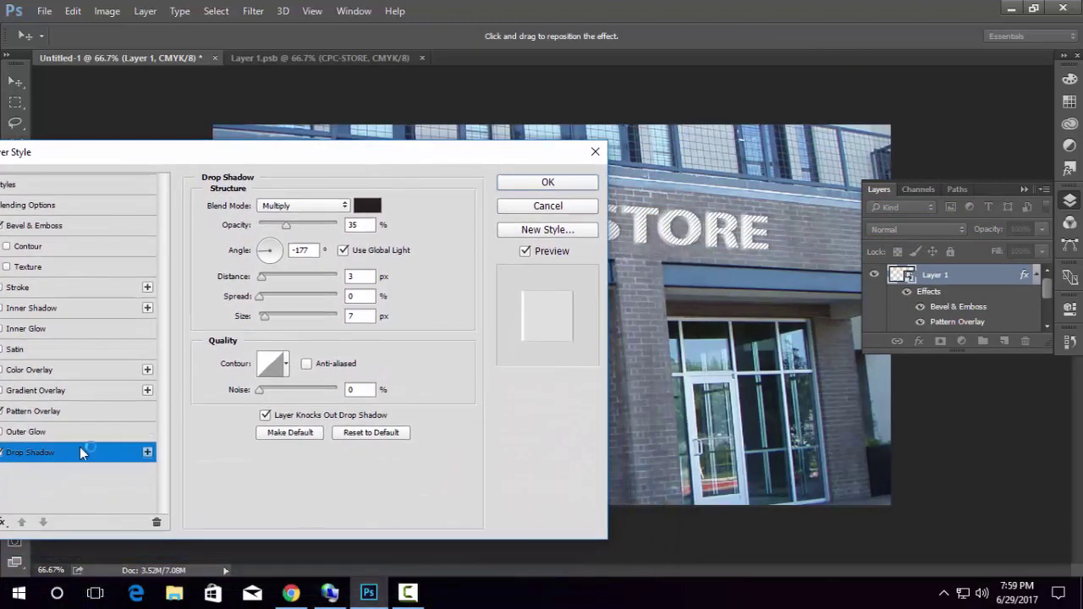
pyautogui.moveTo(392, 167); pyautogui.dragTo(259, 245)
pyautogui.click(196, 278)
pyautogui.click(169, 290)
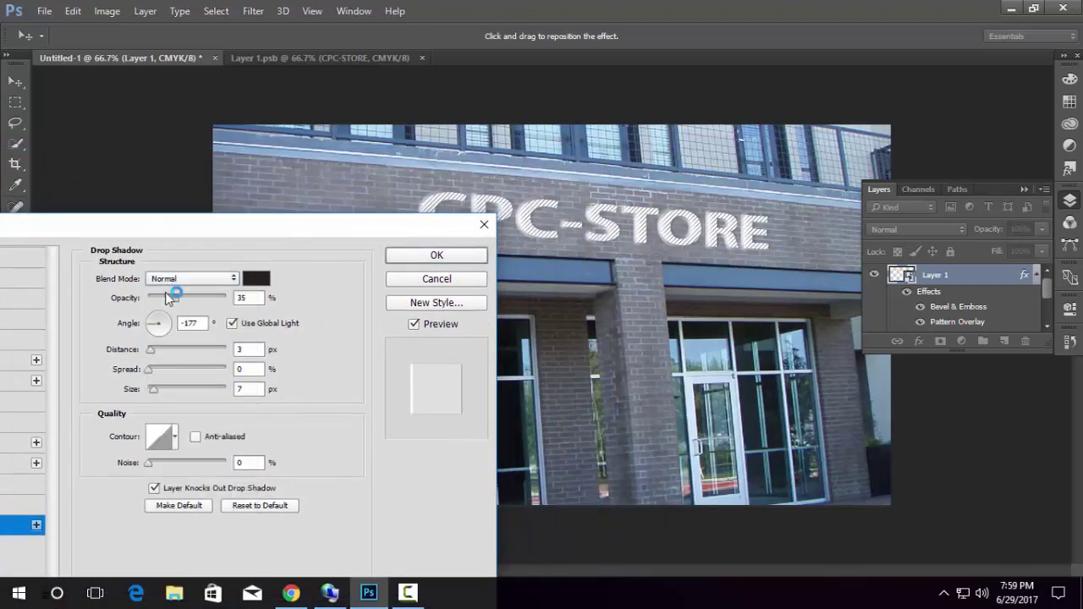
pyautogui.click(193, 278)
pyautogui.click(165, 327)
# Set the drop shadow angle to 16° with full opacity and an olive colour
pyautogui.moveTo(150, 349)
pyautogui.mouseDown()
pyautogui.moveTo(194, 353)
pyautogui.moveTo(154, 349)
pyautogui.moveTo(190, 368)
pyautogui.moveTo(143, 389)
pyautogui.mouseUp()
pyautogui.click(154, 324)
pyautogui.moveTo(155, 324)
pyautogui.mouseDown()
pyautogui.moveTo(154, 315)
pyautogui.moveTo(225, 298)
pyautogui.moveTo(174, 323)
pyautogui.mouseUp()
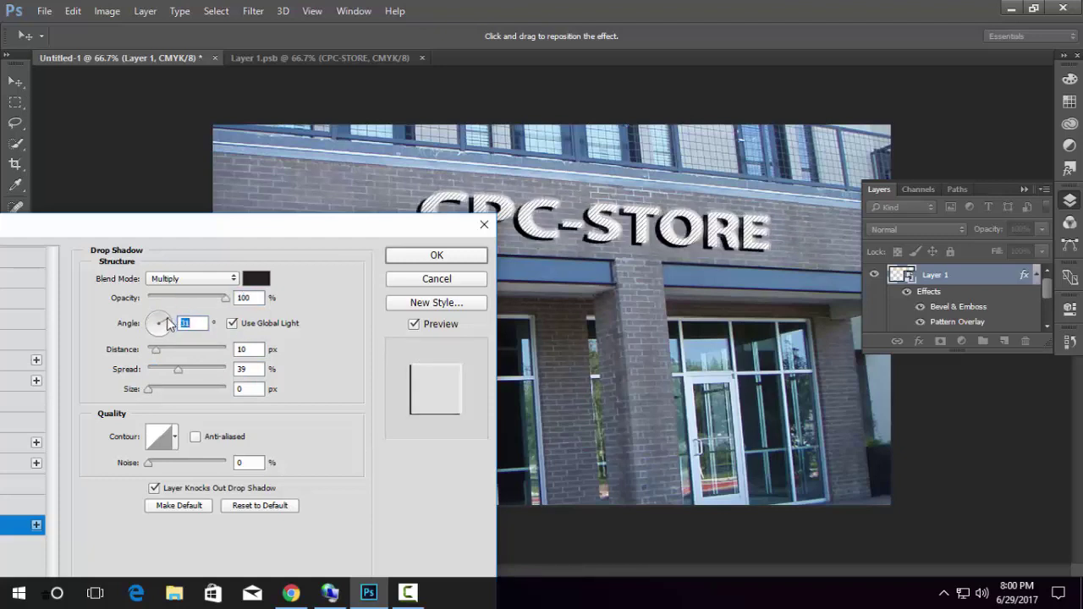
pyautogui.moveTo(293, 223)
pyautogui.mouseDown()
pyautogui.moveTo(134, 163)
pyautogui.moveTo(212, 181)
pyautogui.mouseUp()
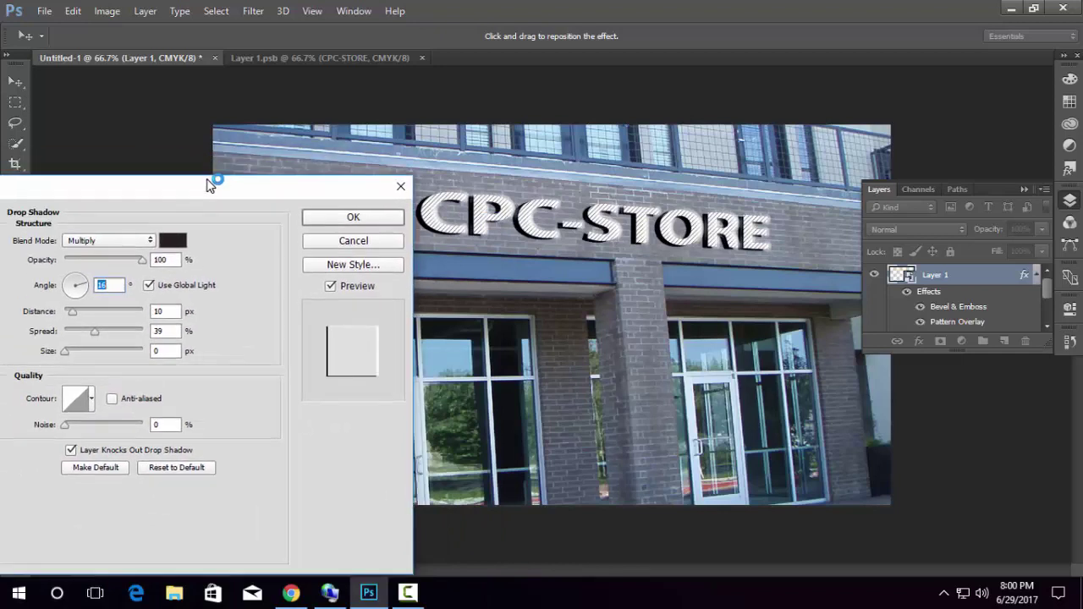
pyautogui.click(188, 242)
pyautogui.moveTo(358, 309)
pyautogui.mouseDown()
pyautogui.moveTo(355, 268)
pyautogui.moveTo(397, 260)
pyautogui.mouseUp()
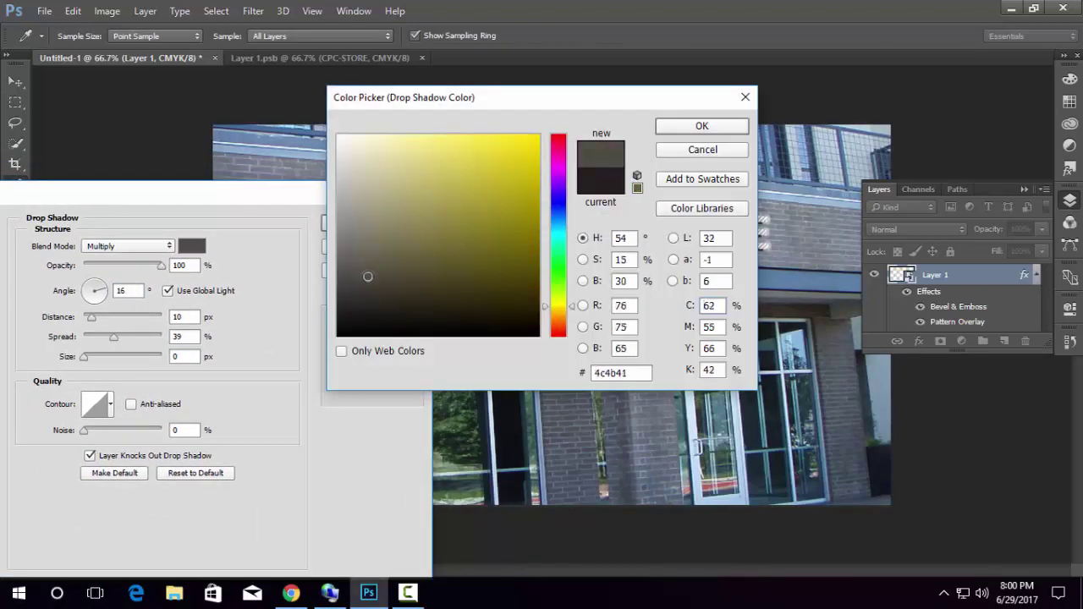
pyautogui.press('Return')
# Finish the shadow with 10 px distance, 39% spread, size 0, Multiply, then open Layer 1.psb
pyautogui.moveTo(241, 193)
pyautogui.mouseDown()
pyautogui.moveTo(221, 393)
pyautogui.moveTo(505, 117)
pyautogui.mouseUp()
pyautogui.click(425, 237)
pyautogui.moveTo(365, 166); pyautogui.dragTo(351, 181)
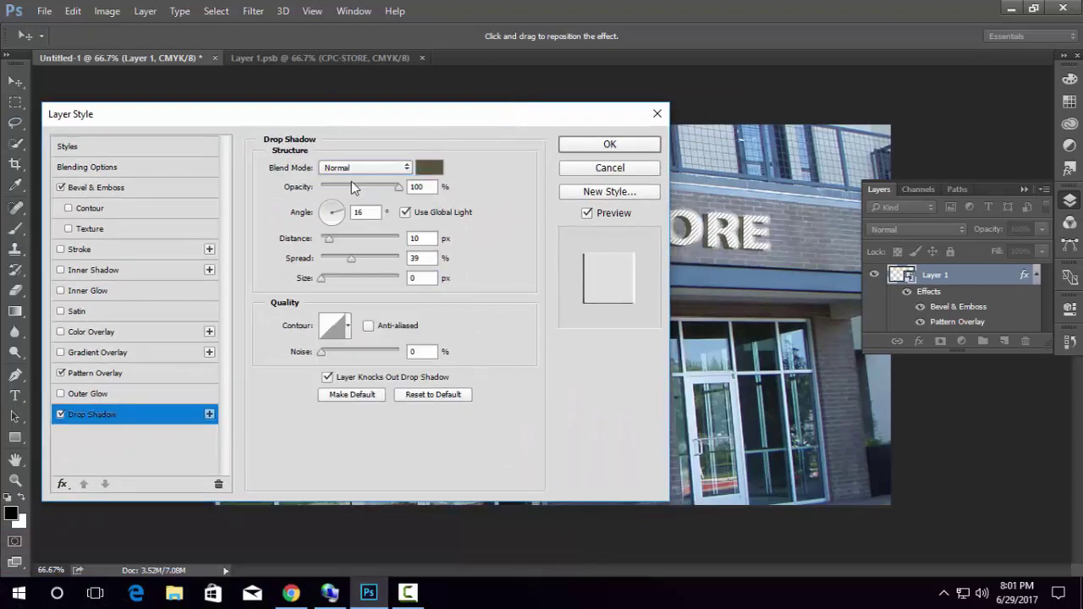
pyautogui.moveTo(254, 113); pyautogui.dragTo(202, 206)
pyautogui.moveTo(313, 260); pyautogui.dragTo(300, 321)
pyautogui.click(311, 354)
pyautogui.click(313, 80)
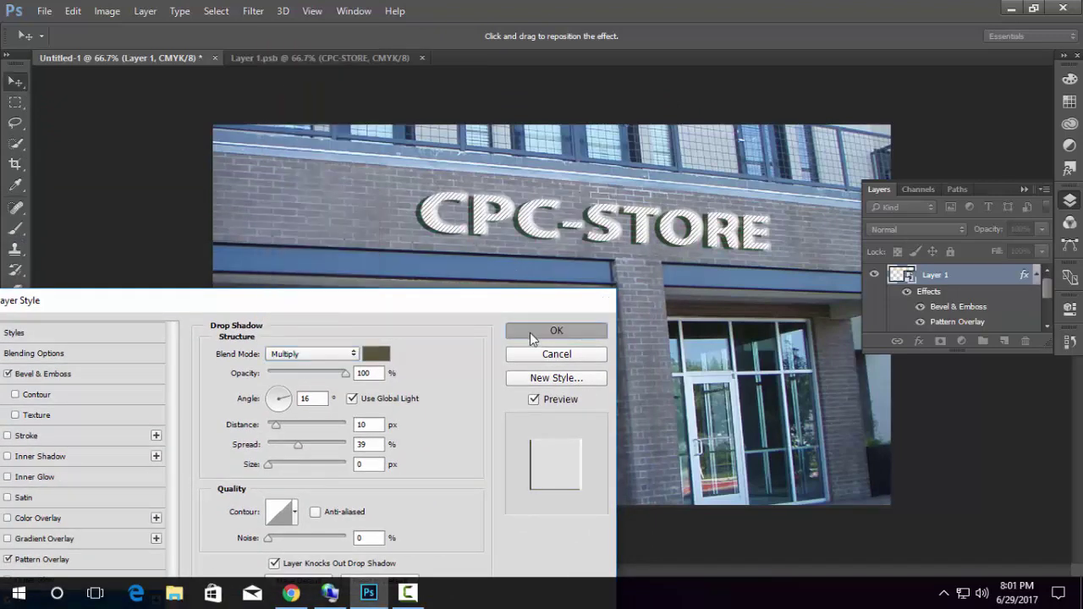
pyautogui.click(531, 334)
pyautogui.click(361, 57)
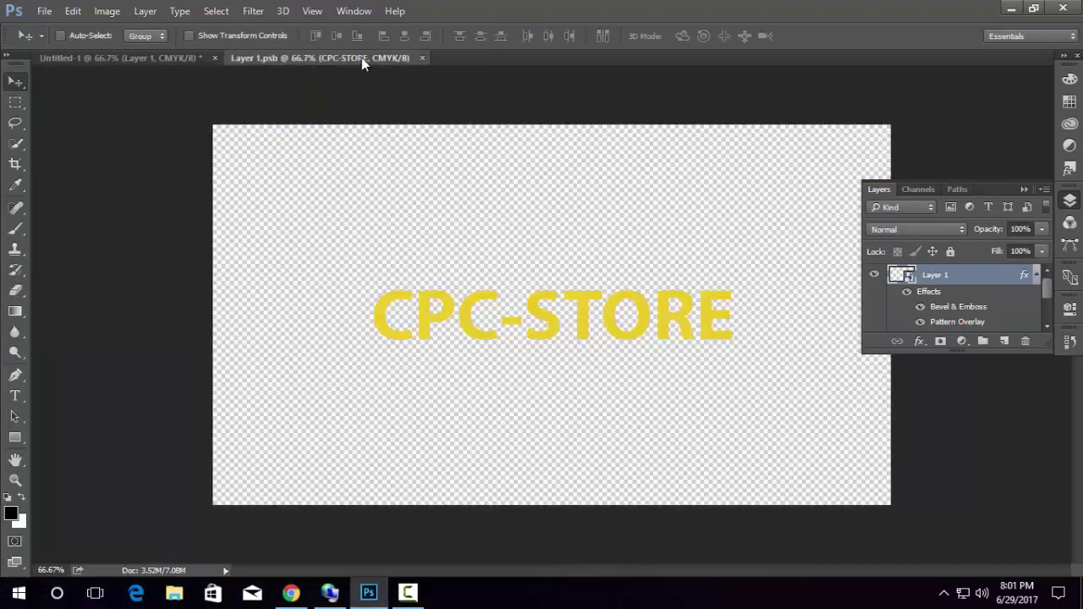
# Replace the CPC-STORE text with TUTORIALS HOME and commit the edit
pyautogui.click(14, 395)
pyautogui.click(532, 311)
pyautogui.hotkey('ctrl', 'a')
pyautogui.write('TUTOR')
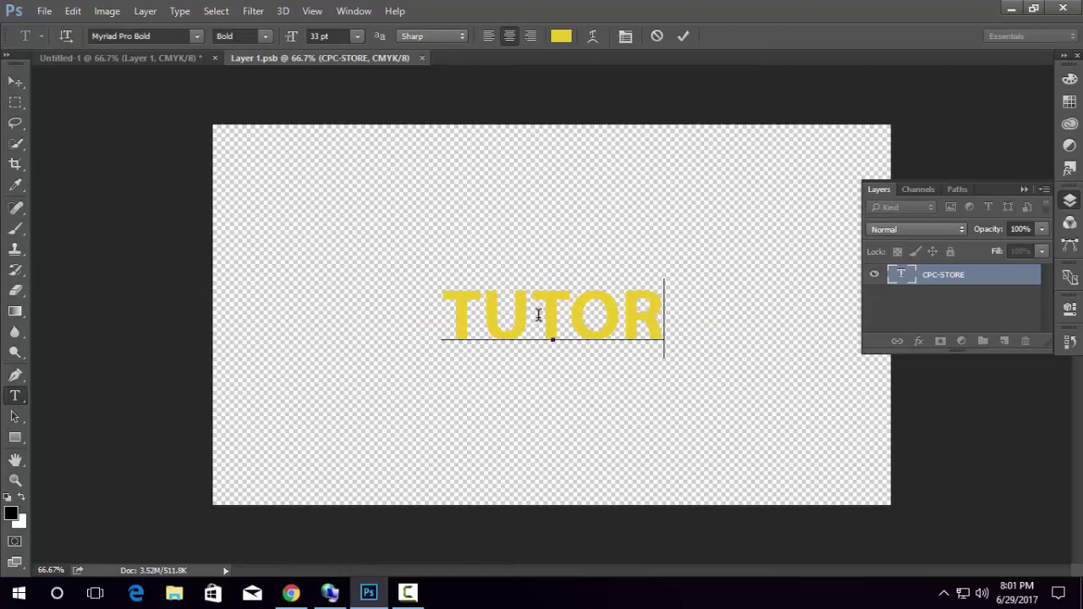
pyautogui.write('IALS HO')
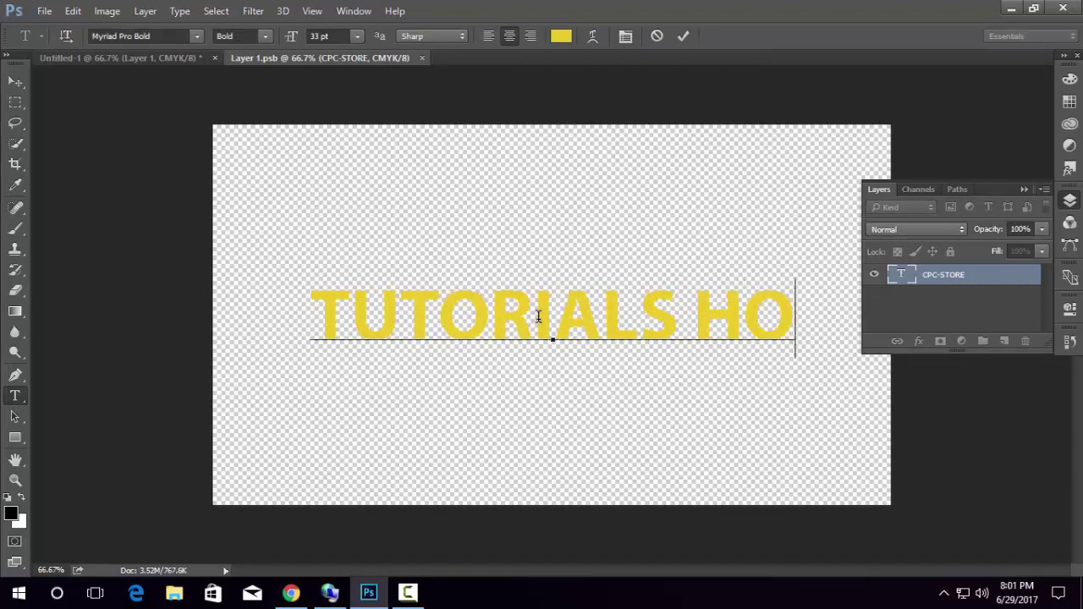
pyautogui.write('ME')
pyautogui.click(685, 36)
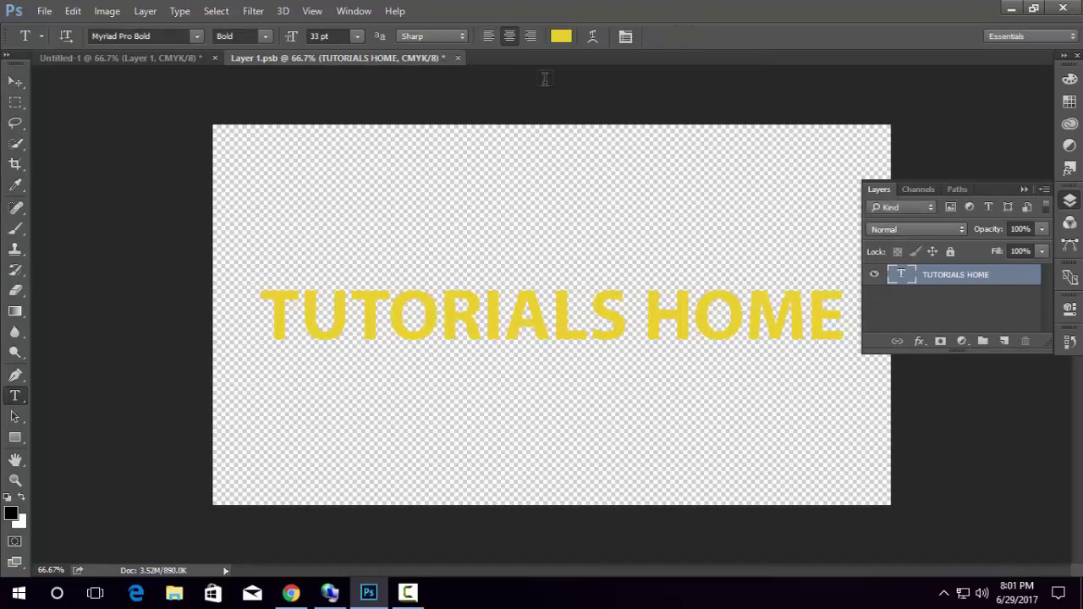
pyautogui.click(16, 82)
# Save the embedded file and return to Untitled-1 with the Layers panel collapsed
pyautogui.hotkey('ctrl', 's')
pyautogui.click(139, 58)
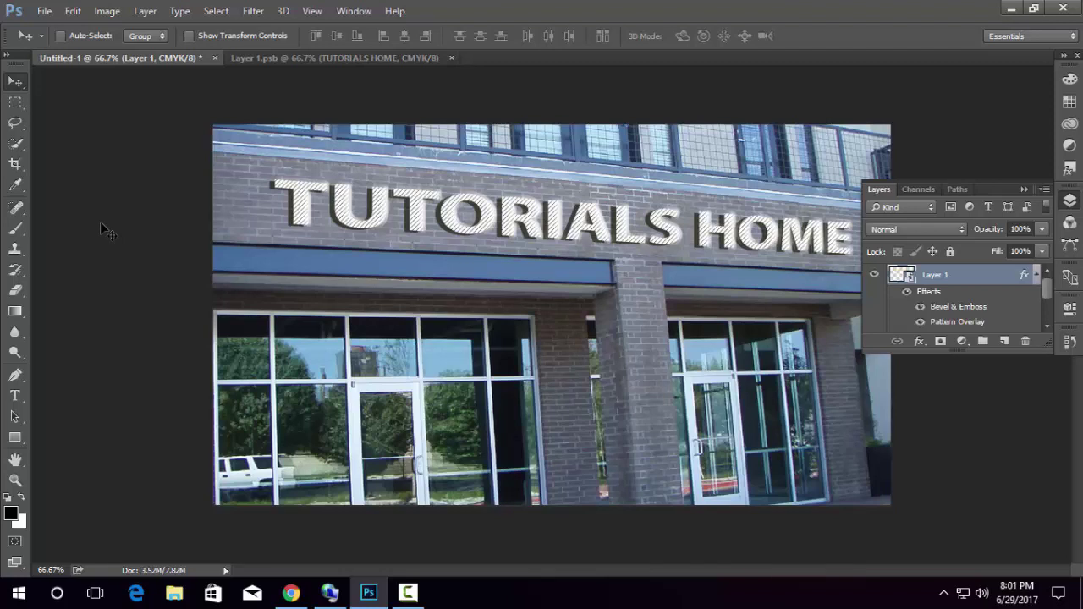
pyautogui.click(1024, 188)
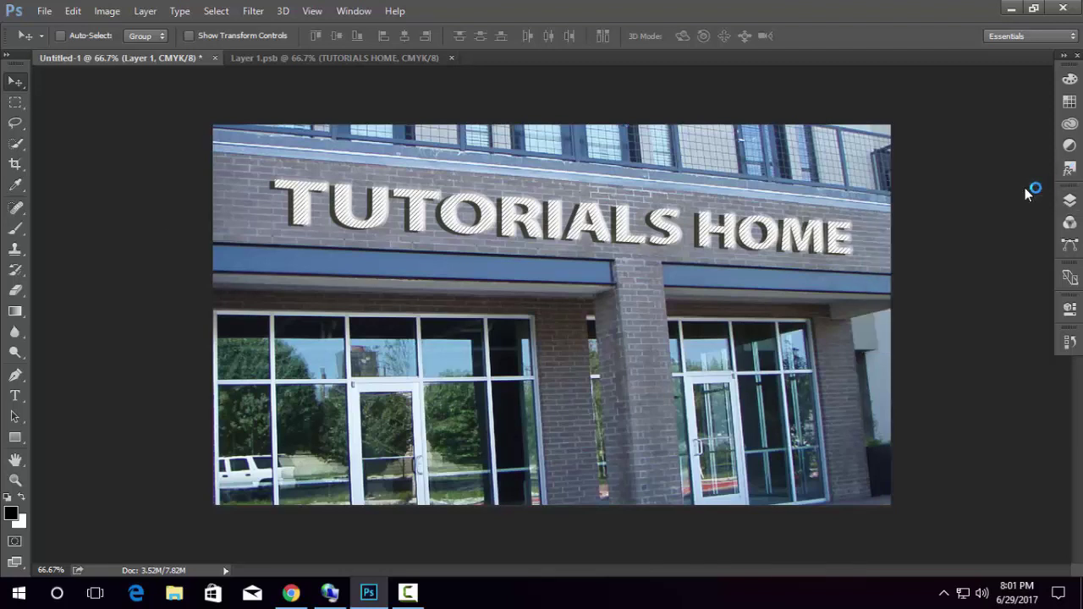